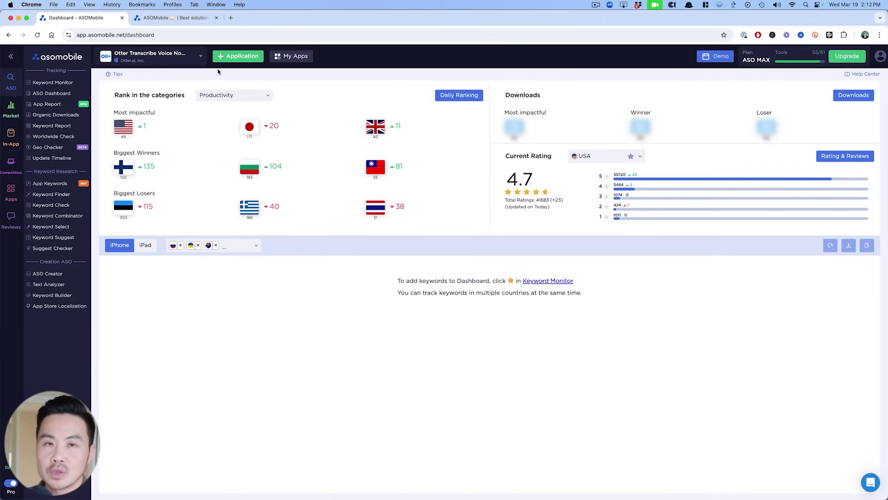
# Dismiss the add-app dialog and open the Otter app's indexed keyword list for the USA
pyautogui.click(240, 59)
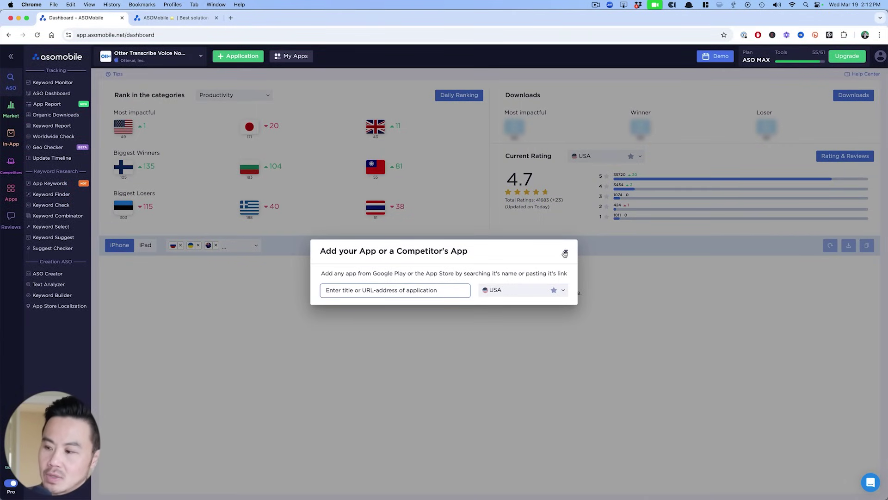
pyautogui.click(565, 253)
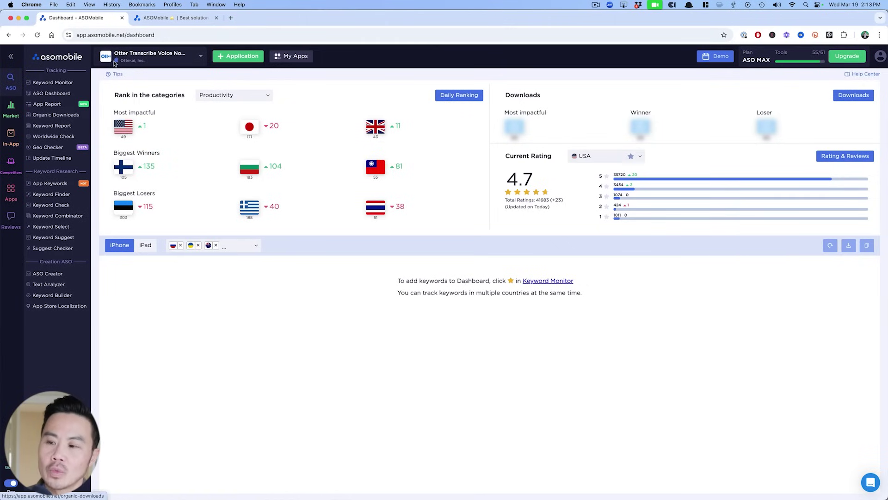
pyautogui.click(50, 184)
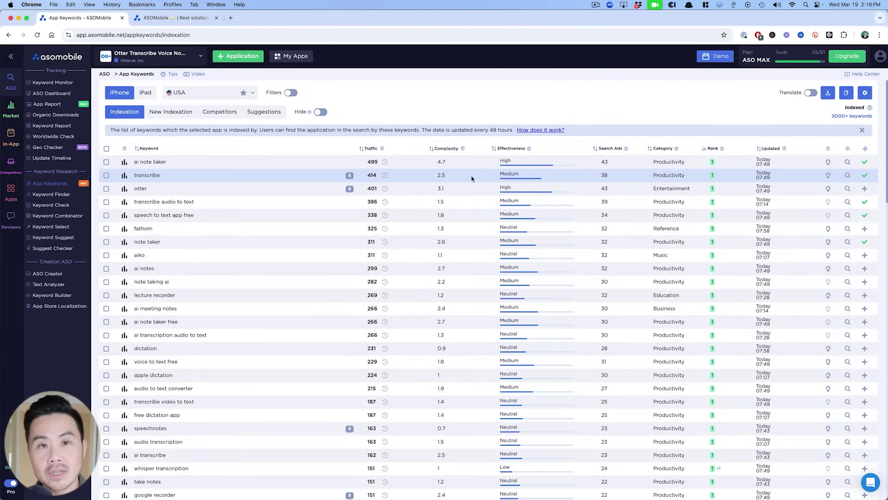
# Sort the indexed keywords by Search Ads, highest first
pyautogui.click(596, 151)
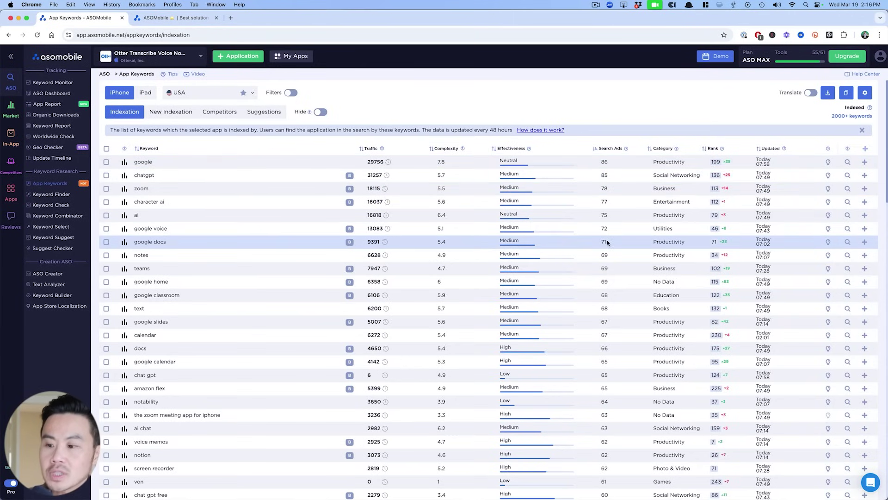
pyautogui.scroll(-5, 608, 242)
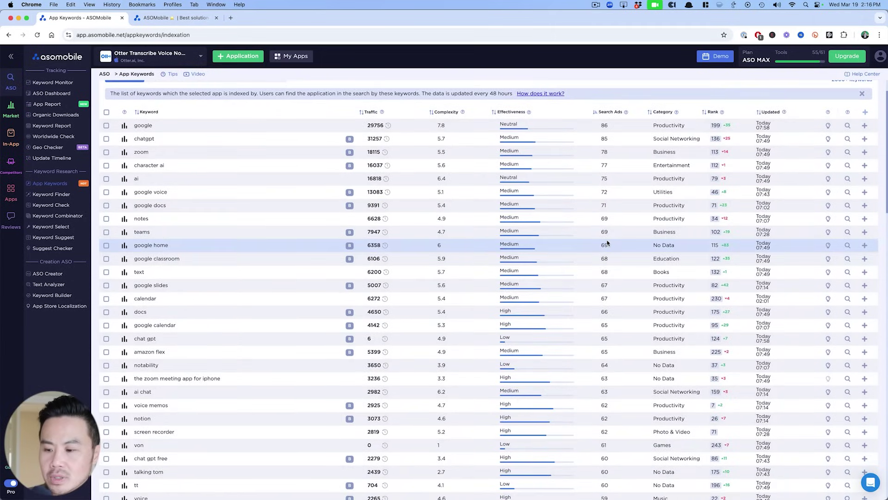
pyautogui.scroll(-1, 606, 281)
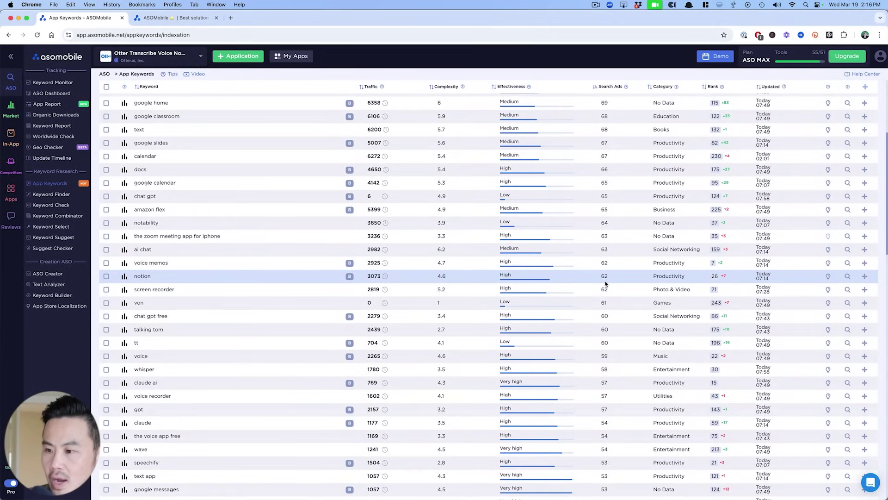
pyautogui.scroll(6, 605, 283)
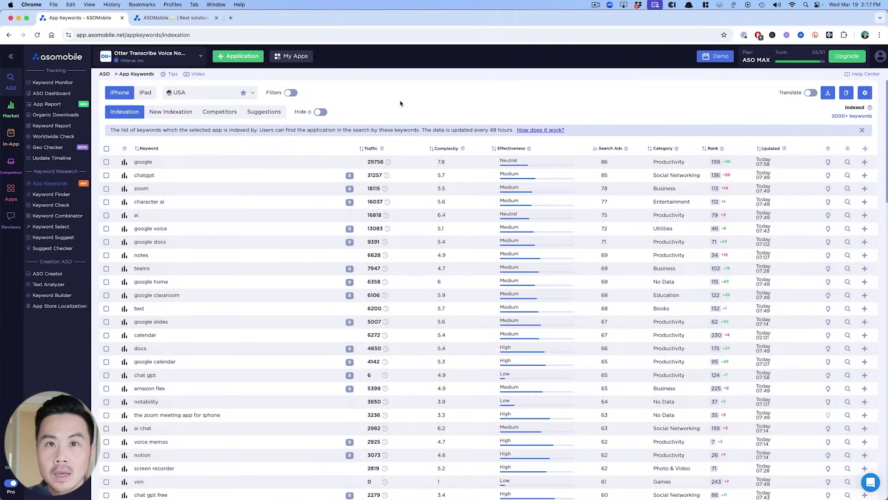
# Filter the keywords to traffic between 20 and 60
pyautogui.click(291, 93)
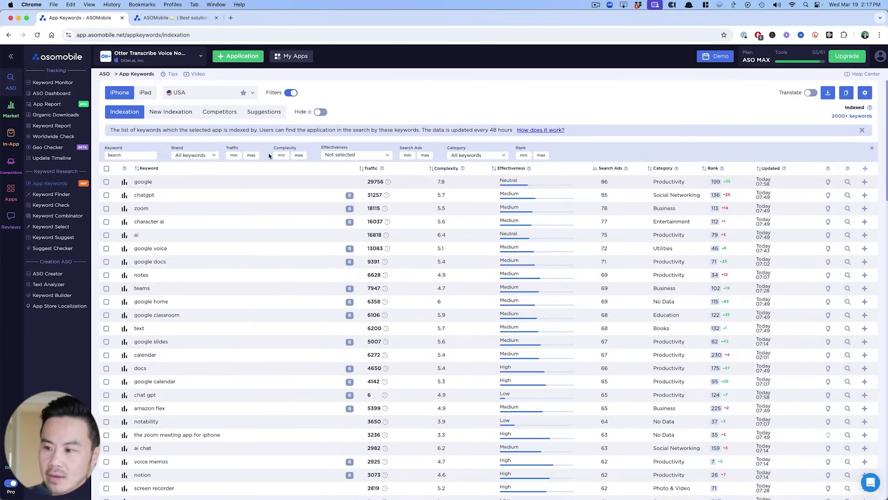
pyautogui.click(239, 155)
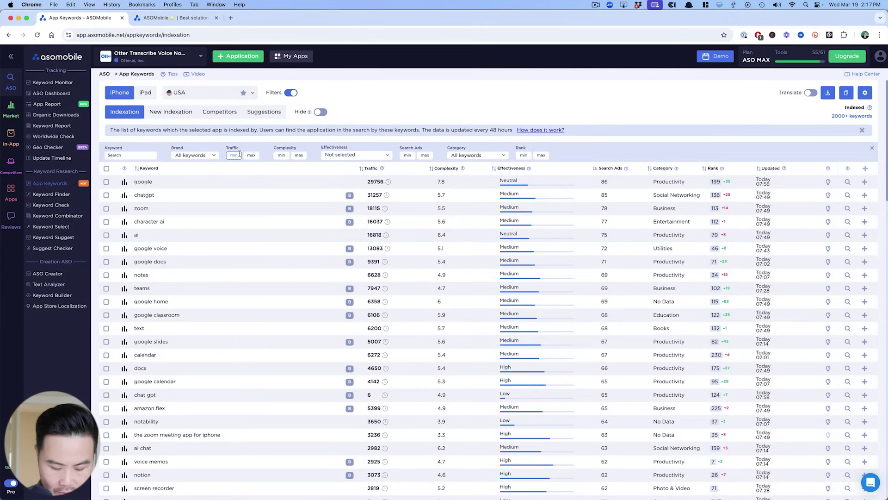
pyautogui.write('20')
pyautogui.press('Tab')
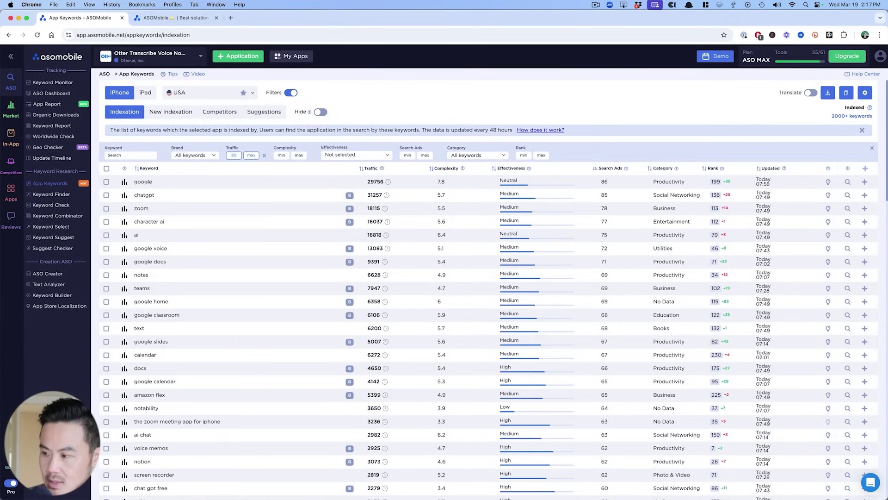
pyautogui.write('60')
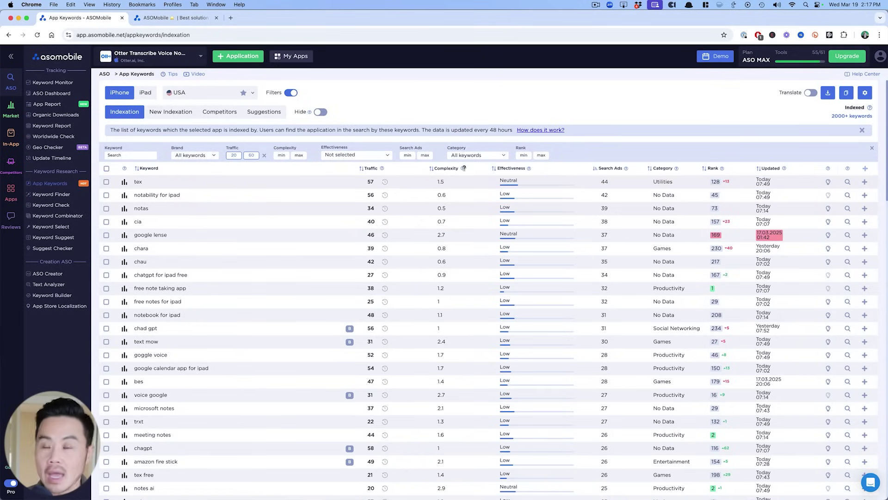
pyautogui.moveTo(464, 168)
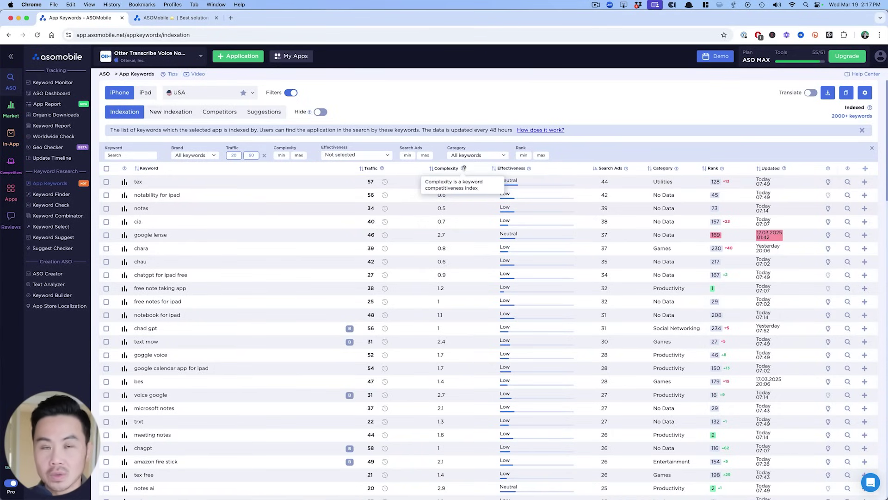
# Sort the filtered keywords by complexity, lowest first
pyautogui.click(434, 170)
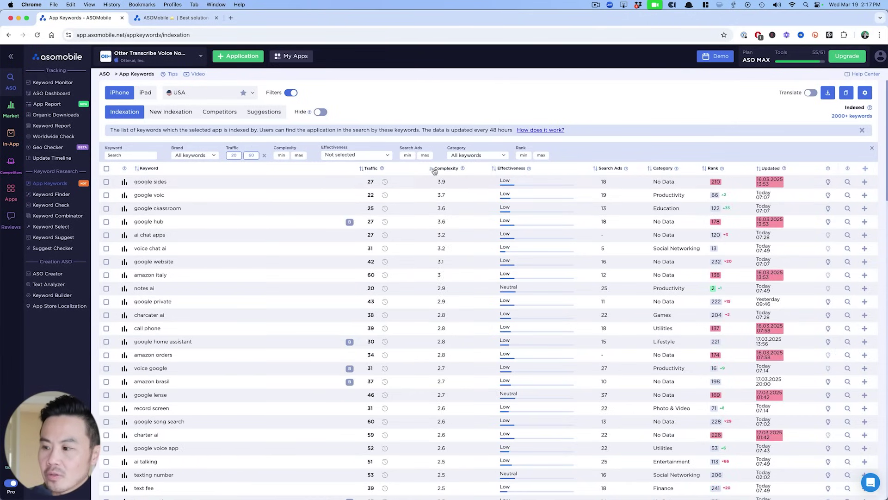
pyautogui.click(433, 170)
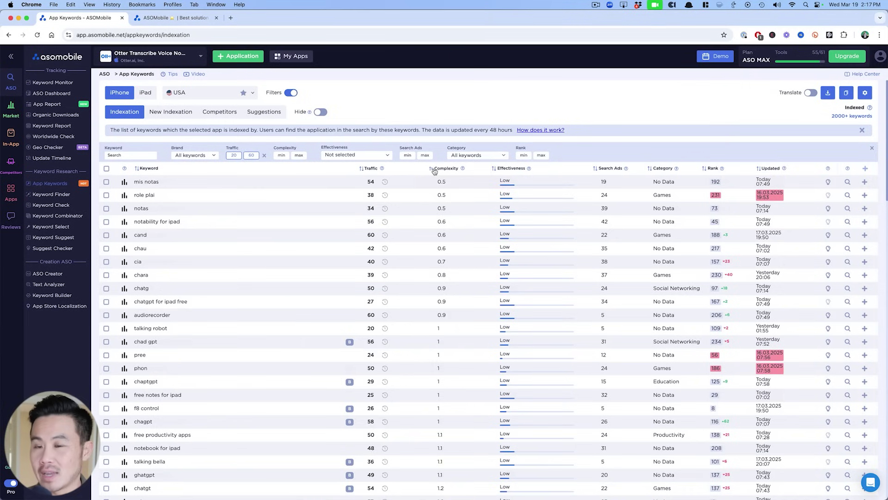
pyautogui.scroll(-1, 490, 321)
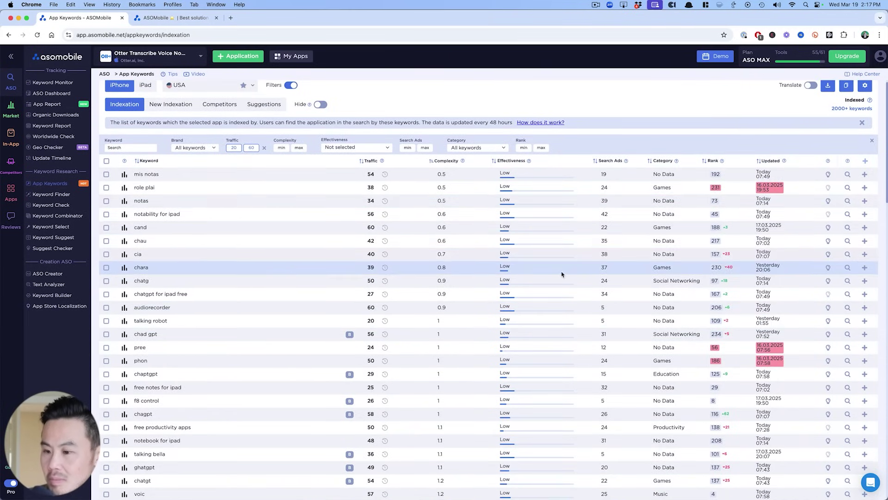
# Open a Keyword Check for 'chad gpt' in a new tab and return to App Keywords
pyautogui.scroll(-3, 562, 226)
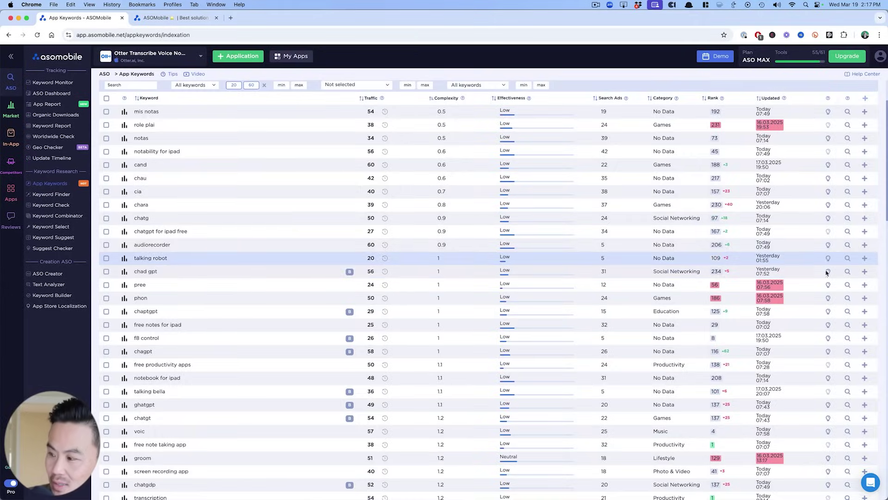
pyautogui.click(850, 272)
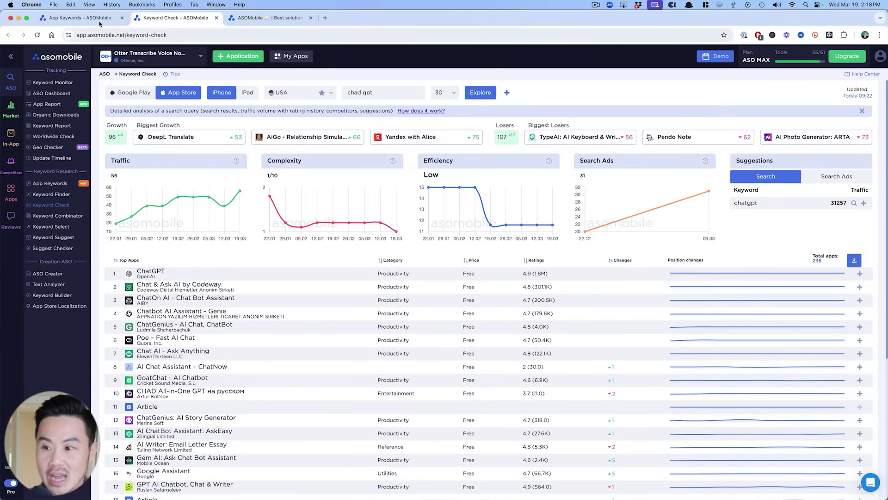
pyautogui.click(72, 16)
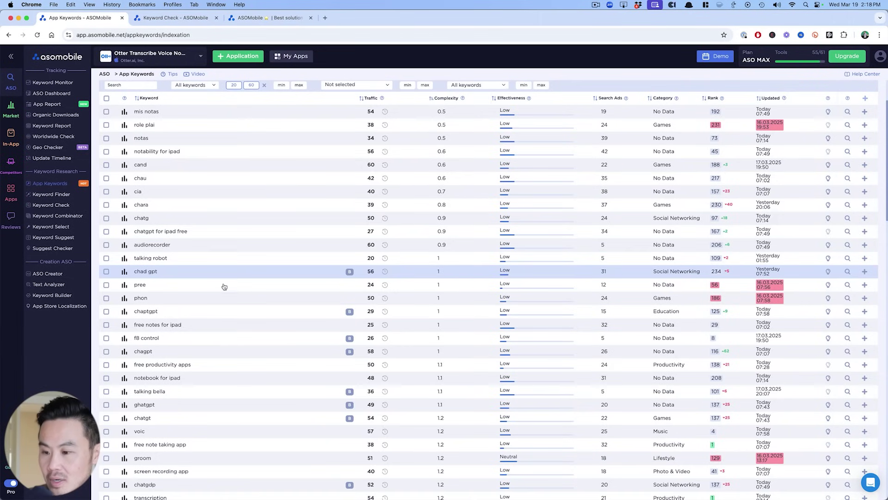
# Tick the 'transcription' and 'free note taking app' keyword rows
pyautogui.scroll(-2, 225, 288)
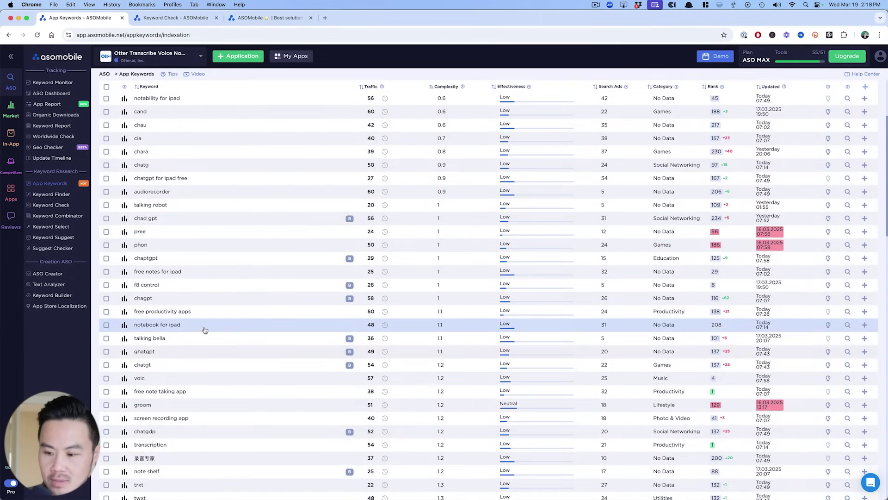
pyautogui.scroll(-3, 205, 330)
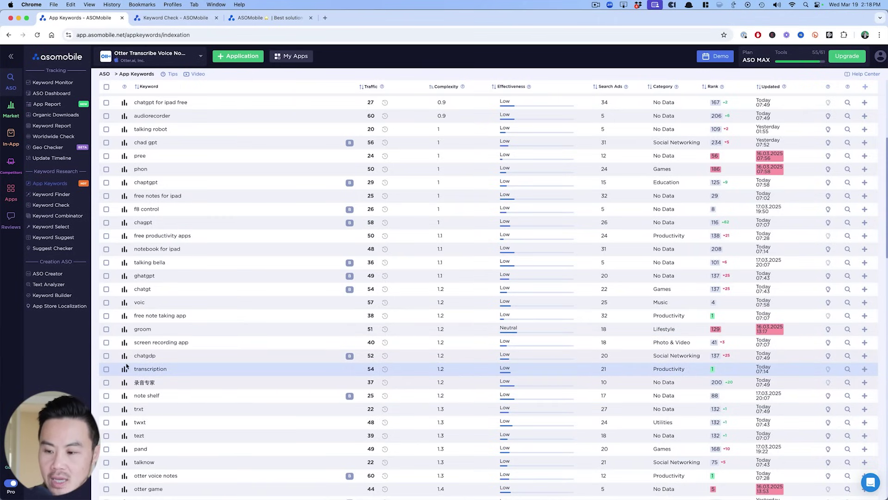
pyautogui.click(106, 369)
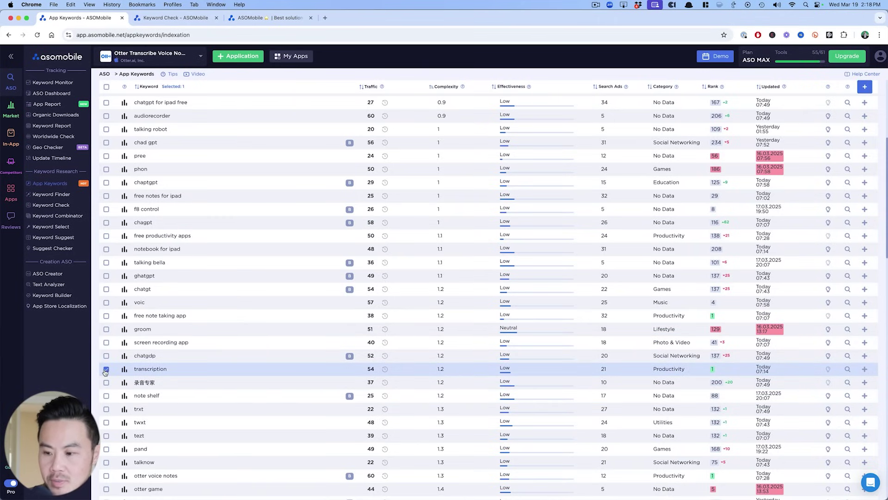
pyautogui.click(107, 316)
pyautogui.scroll(5, 224, 327)
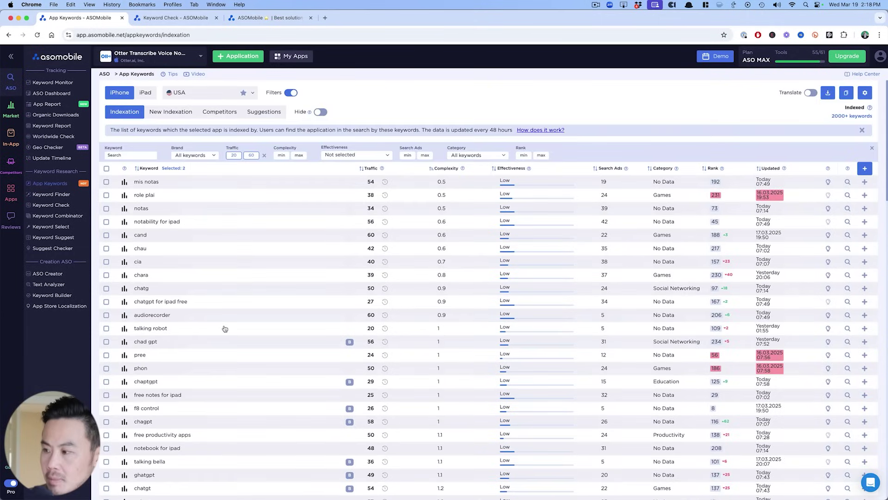
pyautogui.scroll(-5, 224, 329)
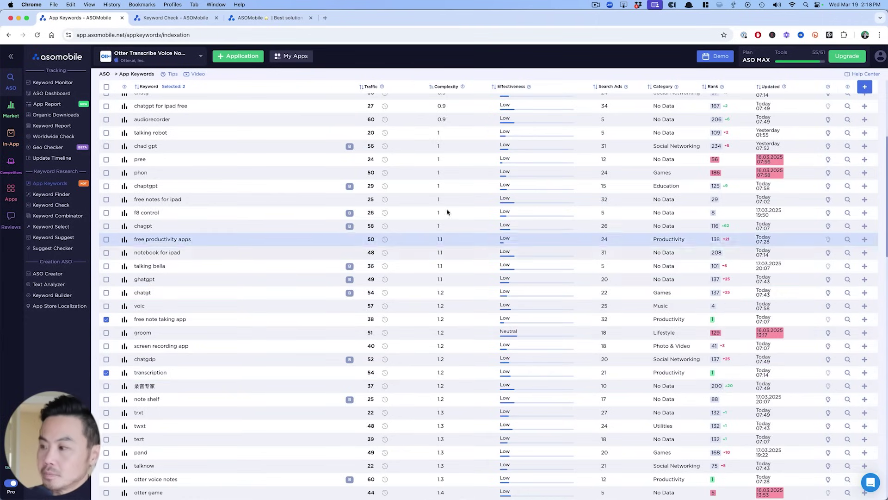
# Add the two ticked keywords to Keyword Monitor Without Group, then show the Competitors keyword list
pyautogui.click(867, 87)
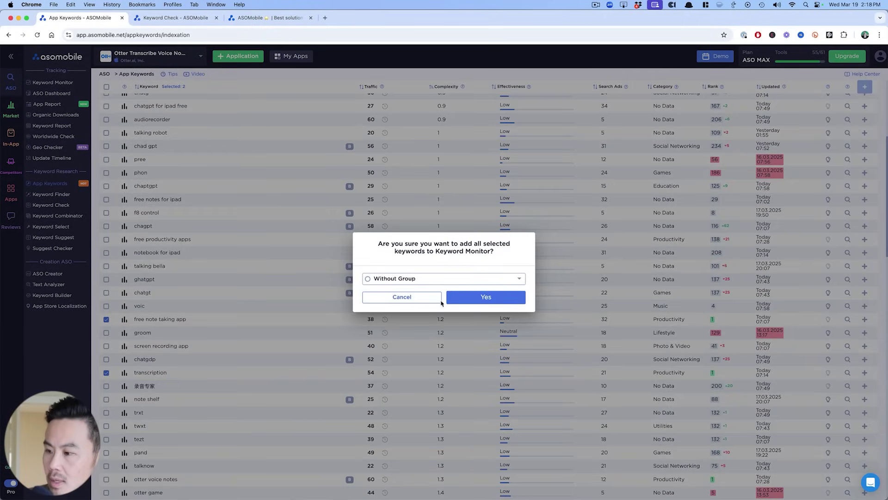
pyautogui.click(454, 279)
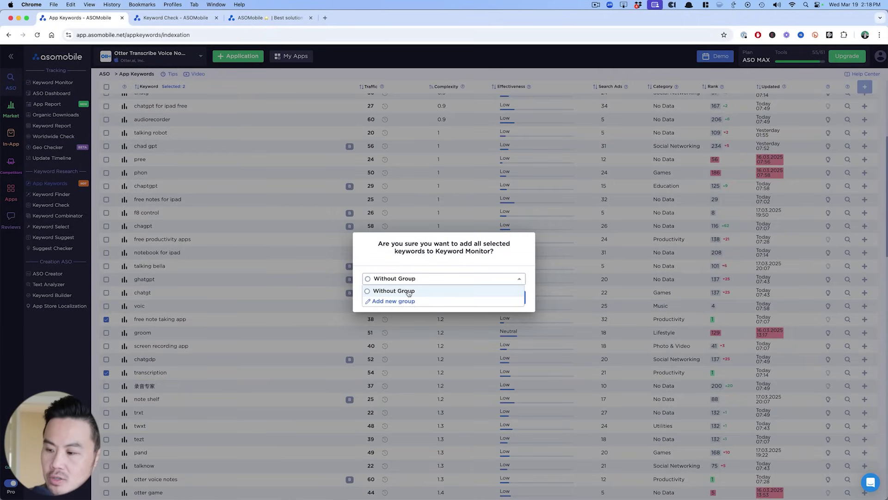
pyautogui.click(438, 268)
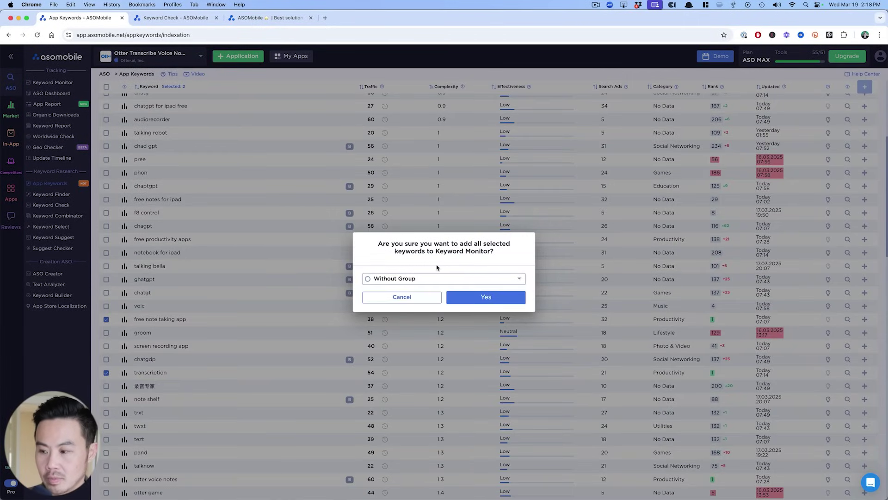
pyautogui.click(482, 298)
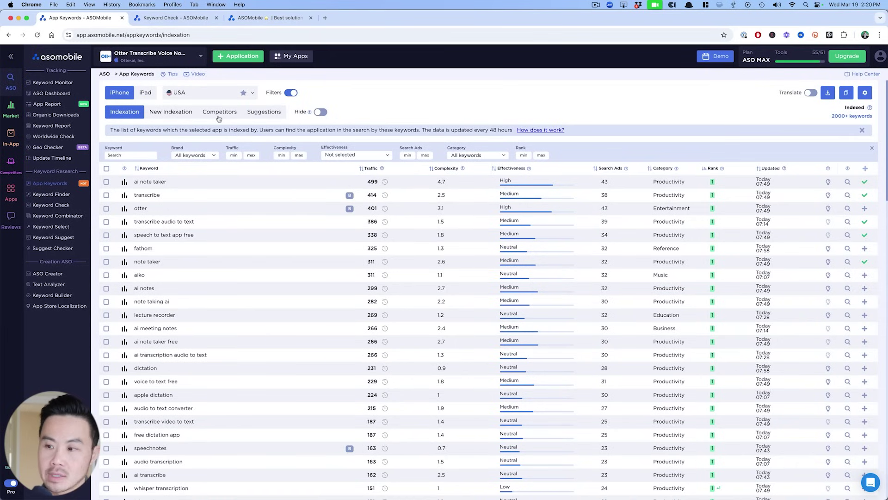
pyautogui.click(219, 114)
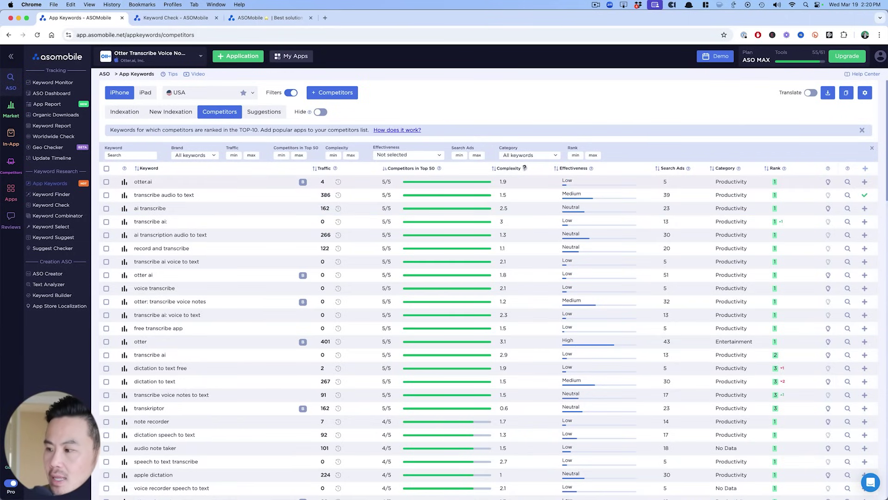
# Add 'Transcribe - Speech to Text' and 'Slow Down Music | Transcribe+' as competitors from the transcribe top-apps chart
pyautogui.click(658, 168)
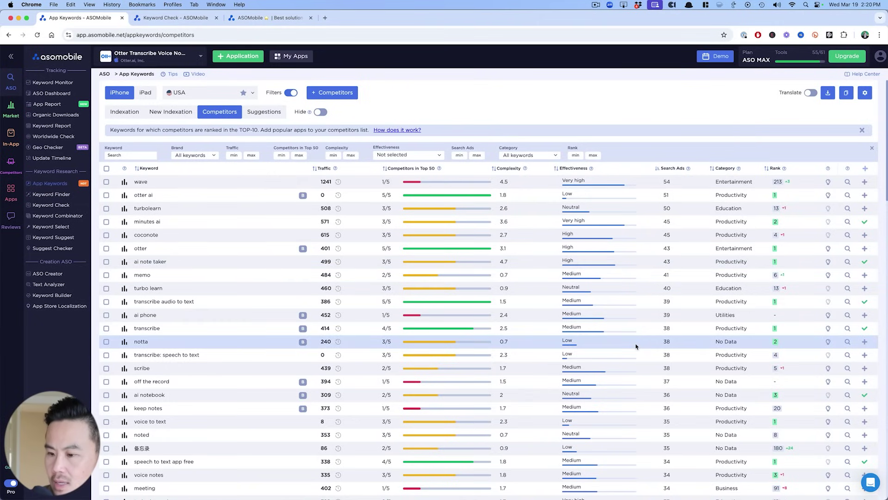
pyautogui.click(123, 328)
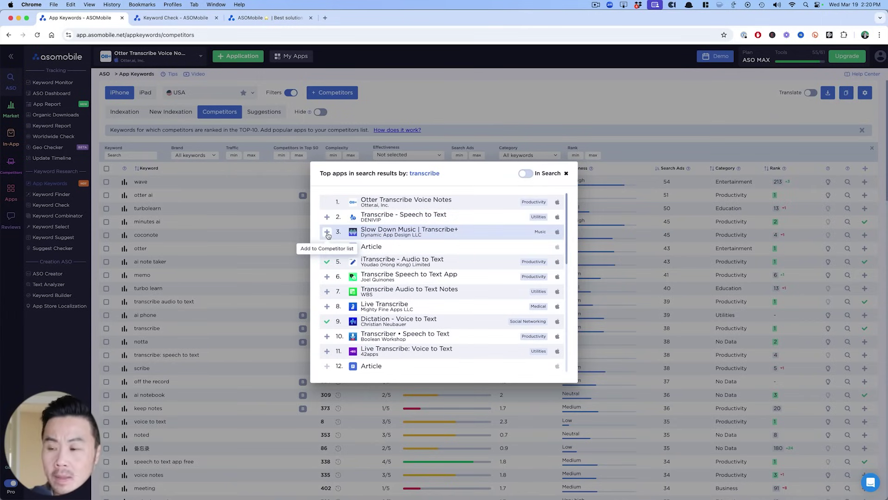
pyautogui.click(326, 217)
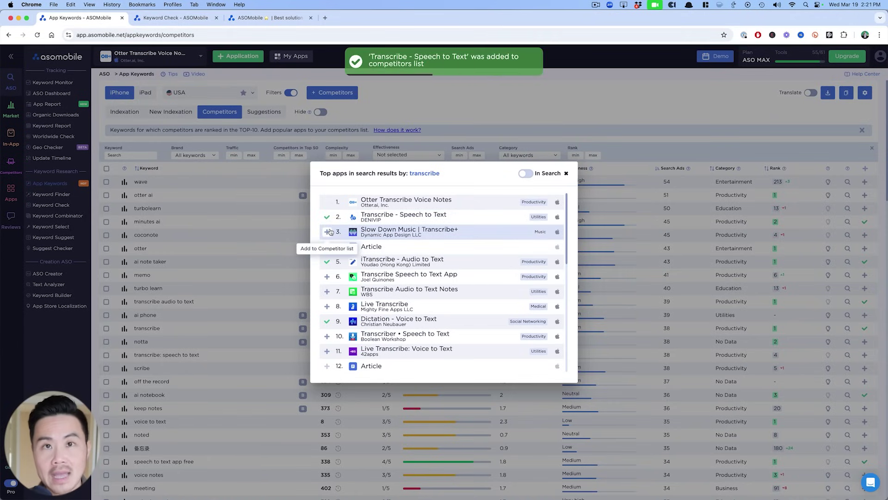
pyautogui.click(329, 231)
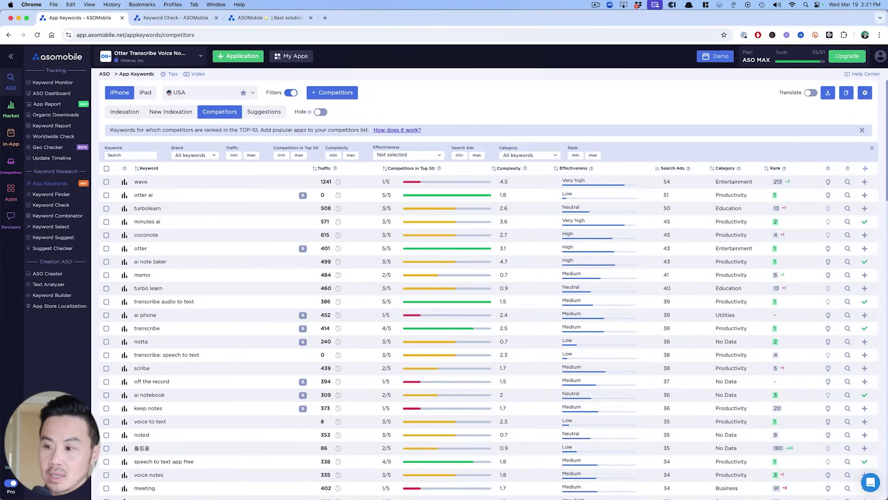
pyautogui.click(494, 169)
# Sort competitor keywords by lowest complexity and view the speechnotes top-apps chart
pyautogui.click(495, 169)
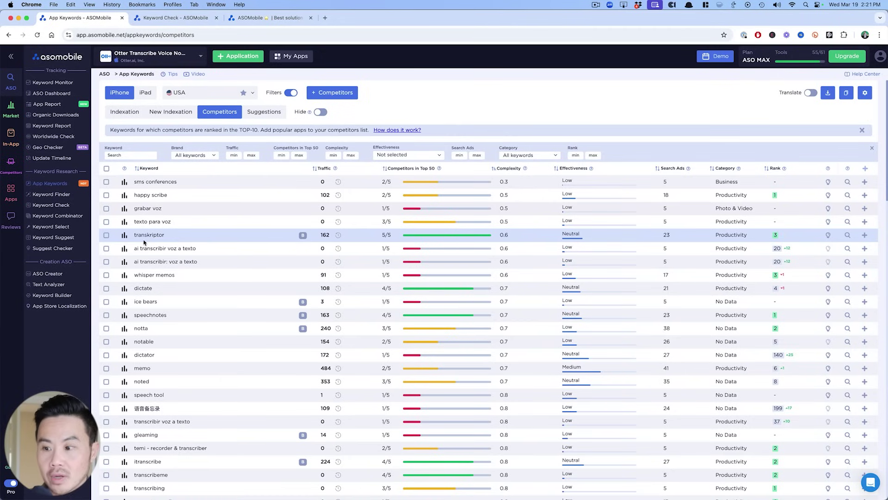
pyautogui.click(124, 315)
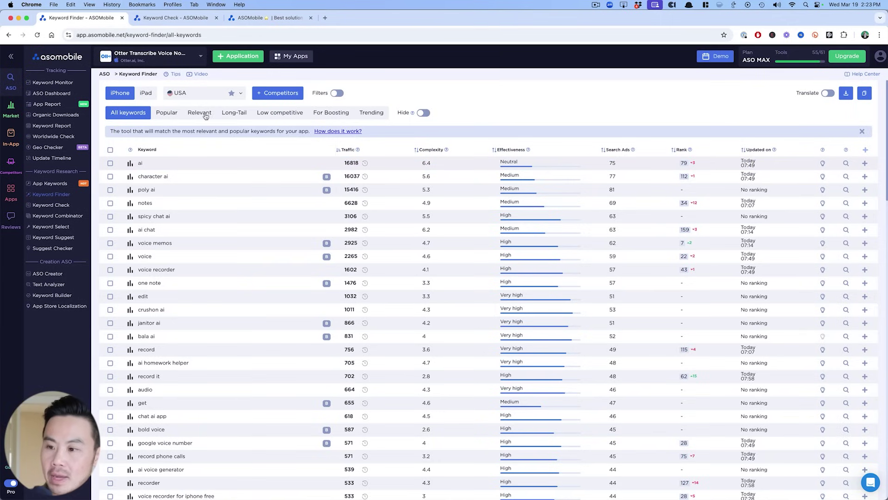
# Browse the Popular, Relevant, Long-Tail and Low competitive suggestions, then return to the 'chad gpt' Keyword Check
pyautogui.click(168, 114)
pyautogui.click(199, 112)
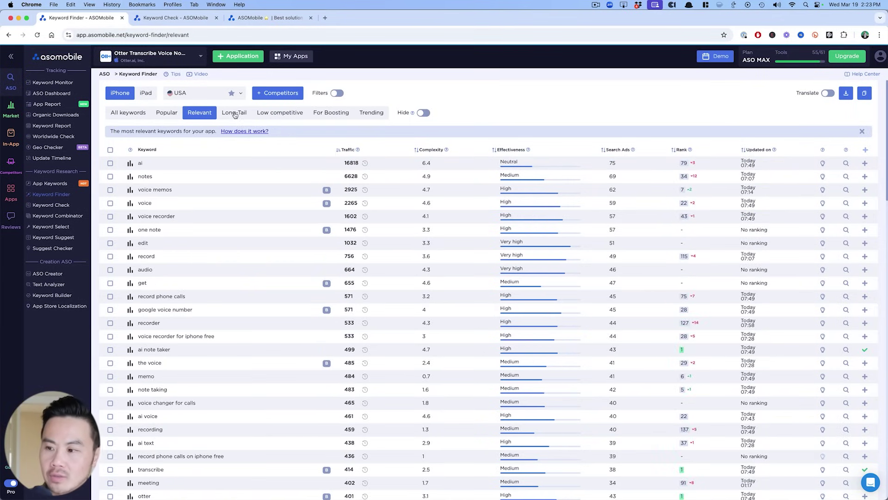
pyautogui.click(234, 112)
pyautogui.click(268, 114)
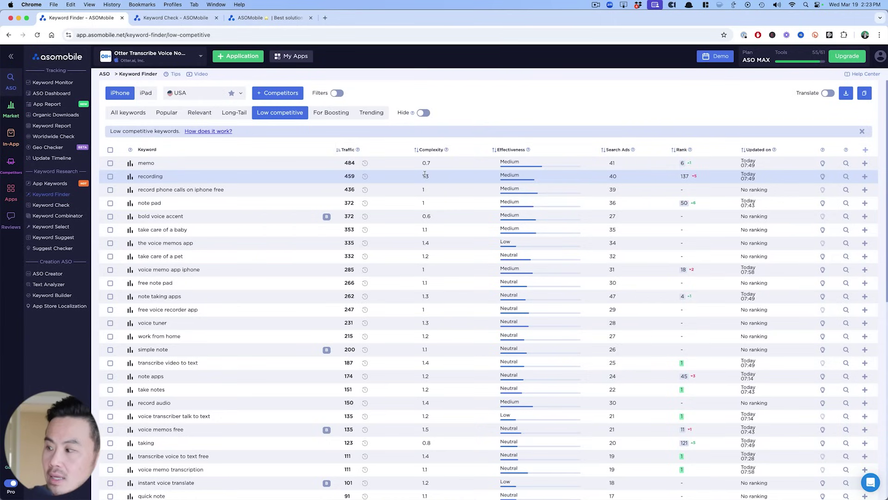
pyautogui.click(174, 17)
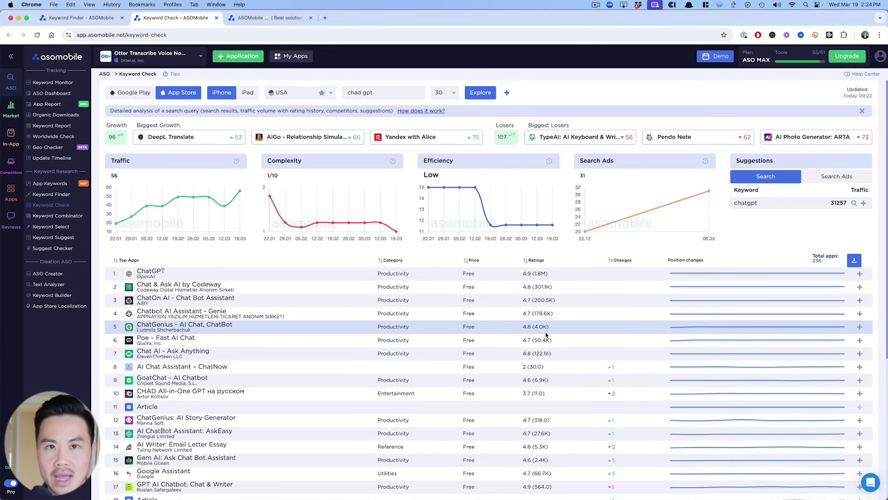
pyautogui.click(380, 94)
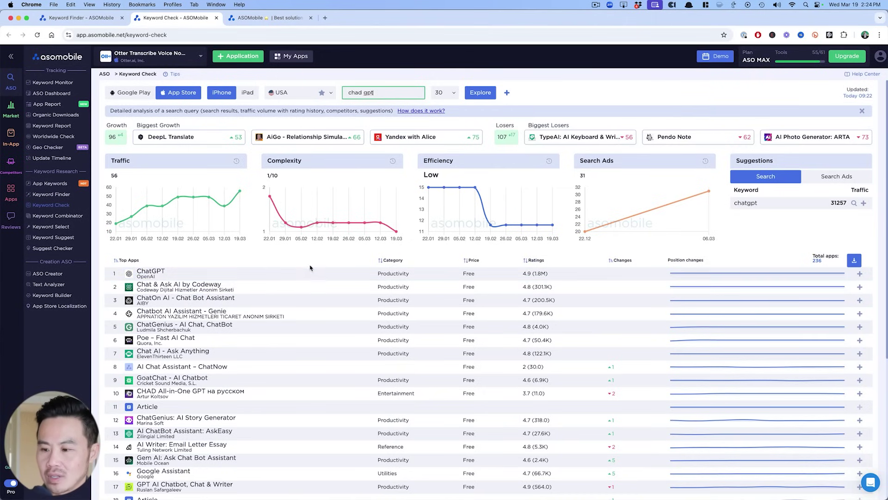
pyautogui.press('super+a')
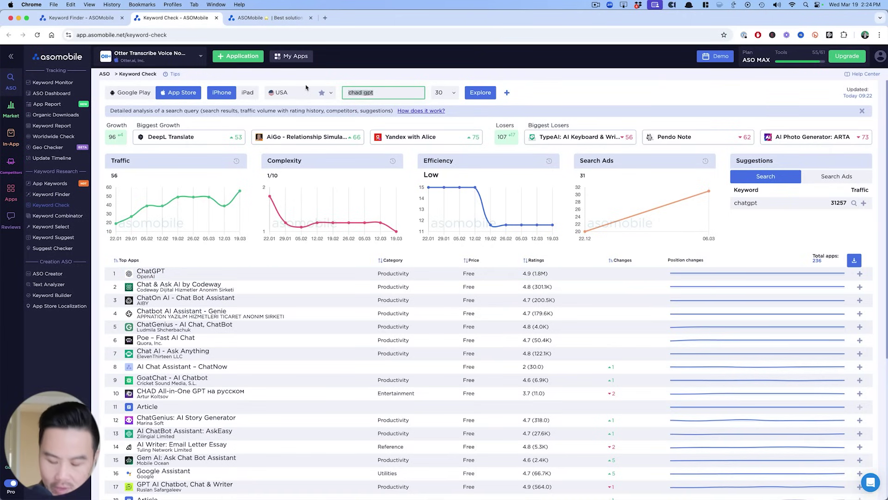
# Run a Keyword Check for 'transcribe' and review its traffic, complexity and top apps
pyautogui.write('transcribe')
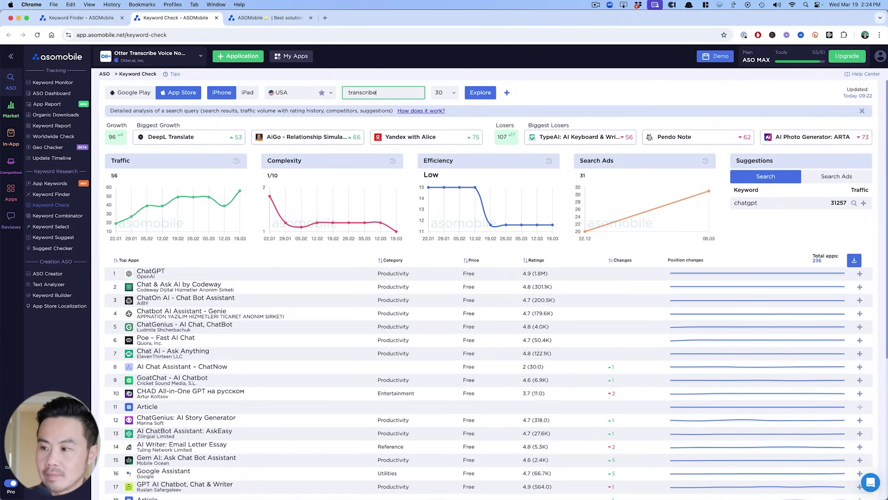
pyautogui.press('Return')
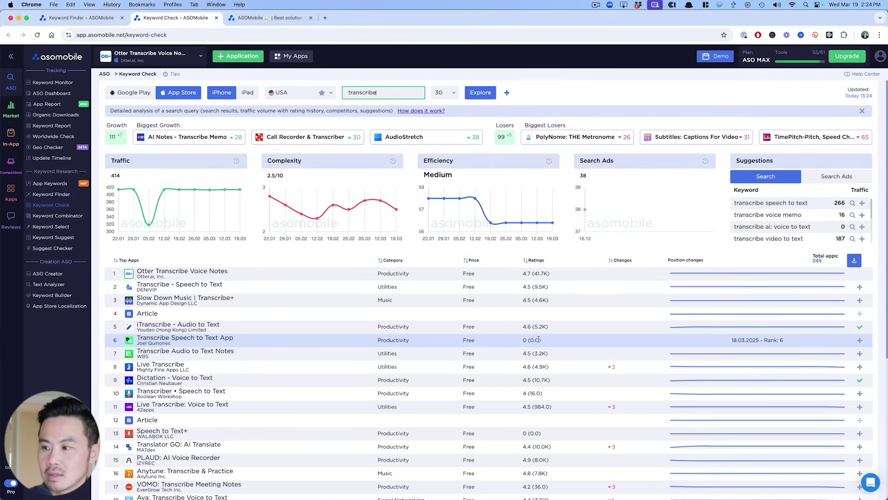
pyautogui.moveTo(435, 199)
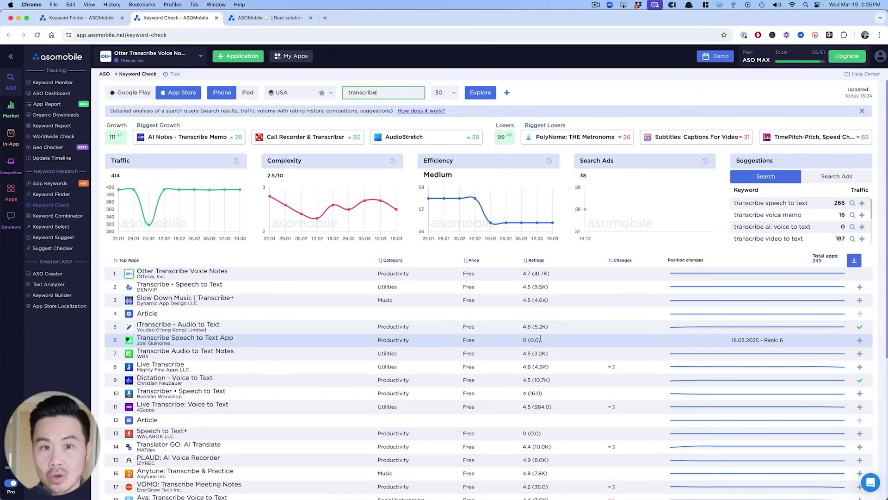
pyautogui.scroll(-3, 541, 339)
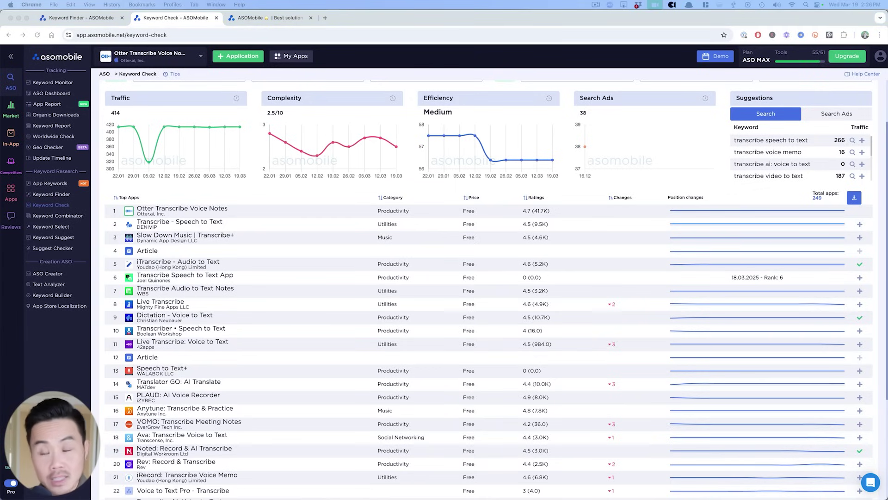
pyautogui.click(53, 274)
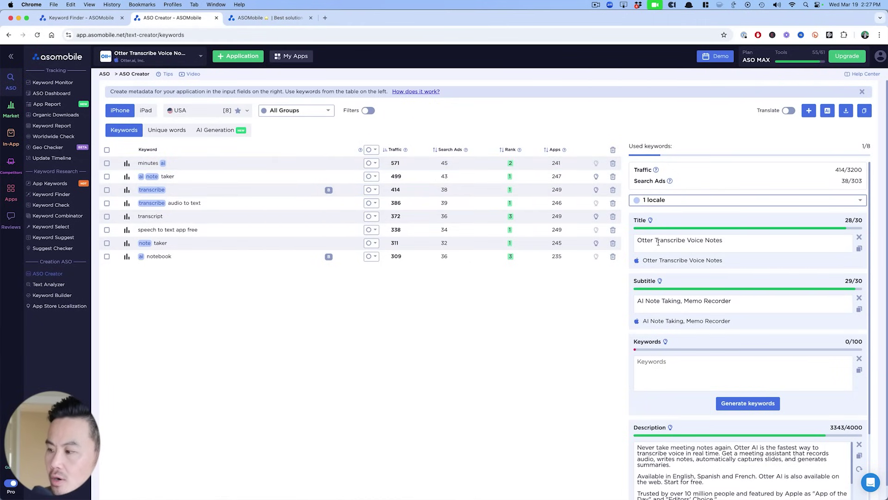
# Highlight the Otter app's title words and the 'Note Taking' part of the subtitle
pyautogui.moveTo(657, 242); pyautogui.dragTo(729, 238)
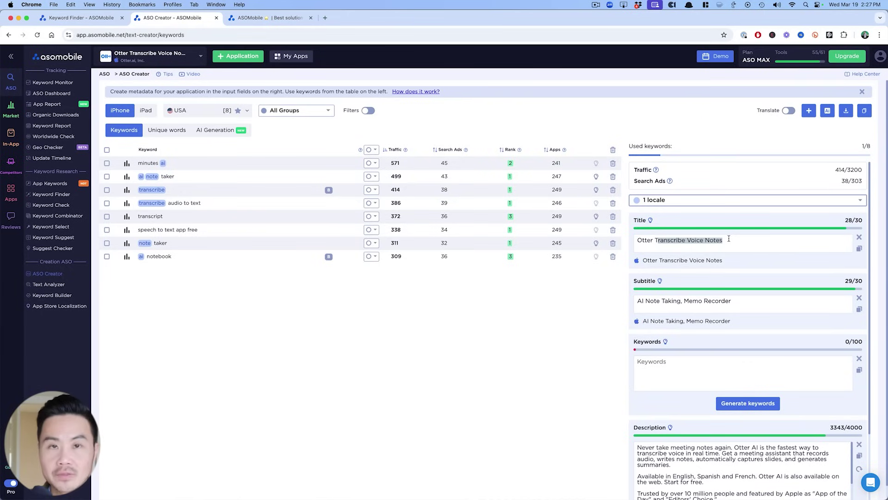
pyautogui.click(705, 240)
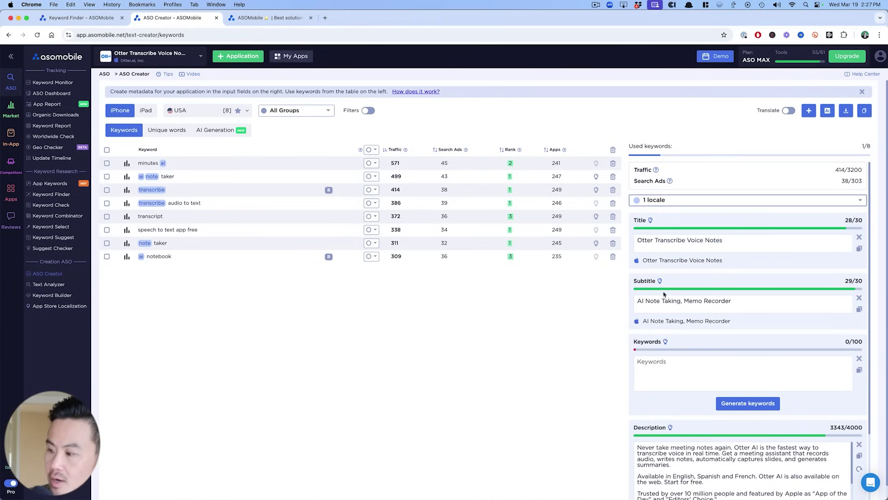
pyautogui.moveTo(650, 301); pyautogui.dragTo(686, 301)
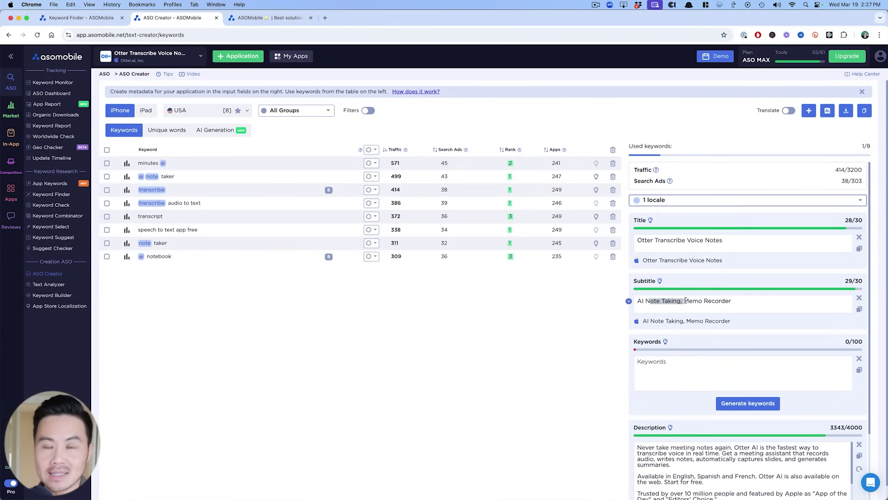
pyautogui.click(654, 308)
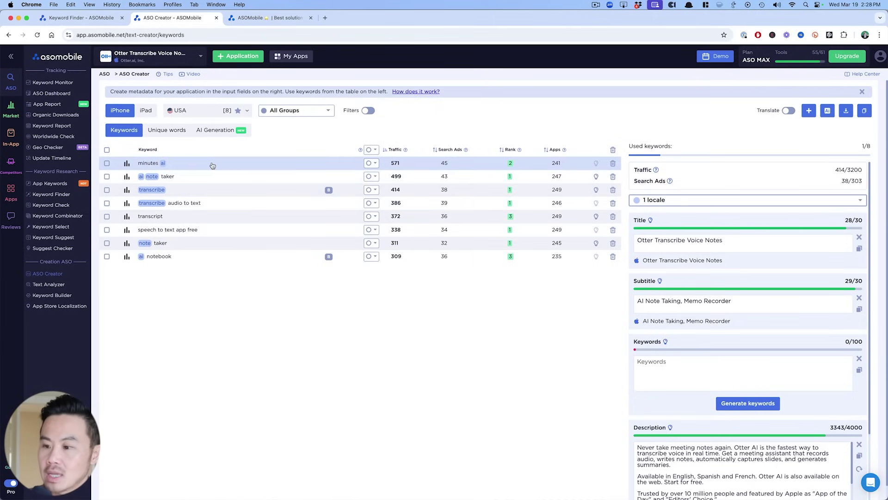
# In the subtitle, replace Memo with Minutes and Taking with Taker, and drop Recorder
pyautogui.doubleClick(687, 301)
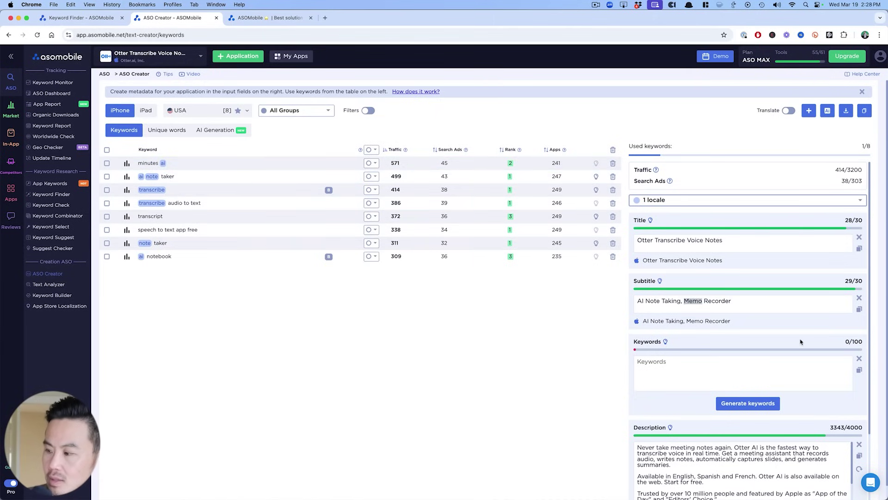
pyautogui.write('Minutes')
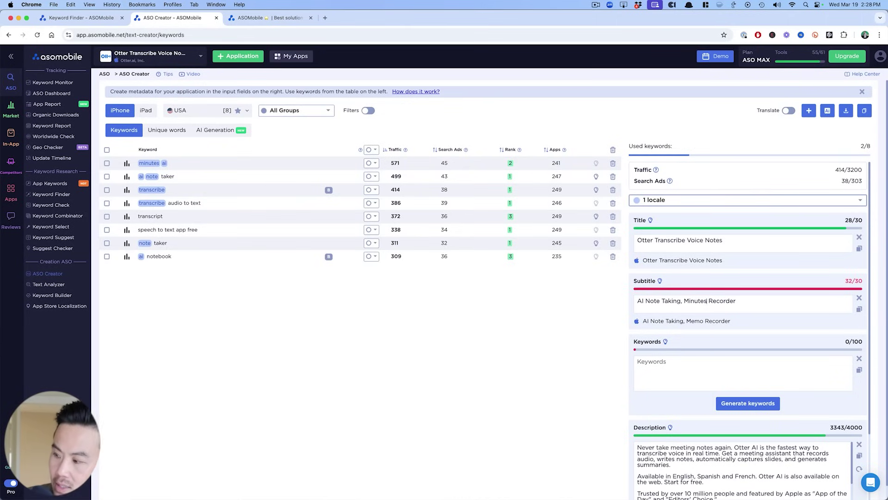
pyautogui.doubleClick(677, 301)
pyautogui.write('Taker')
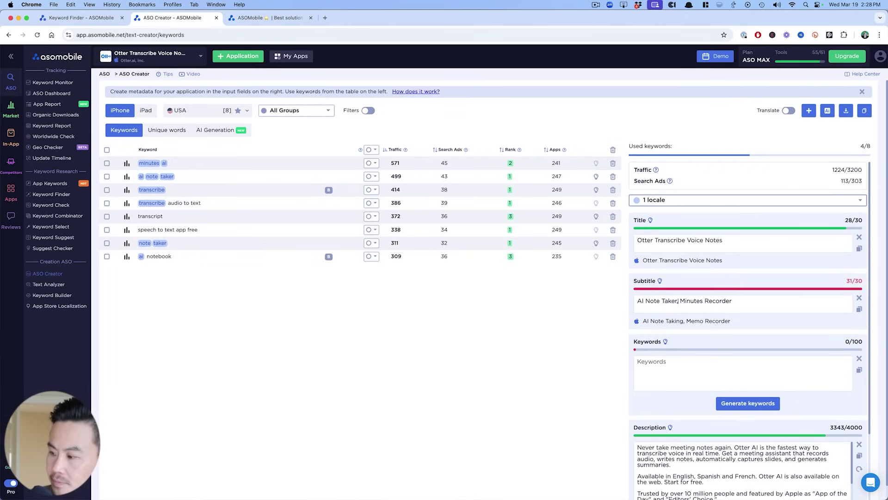
pyautogui.press('BackSpace')
pyautogui.press('BackSpace')
pyautogui.press('BackSpace')
pyautogui.press('BackSpace')
pyautogui.press('BackSpace')
pyautogui.press('BackSpace')
pyautogui.press('BackSpace')
pyautogui.press('BackSpace')
pyautogui.press('BackSpace')
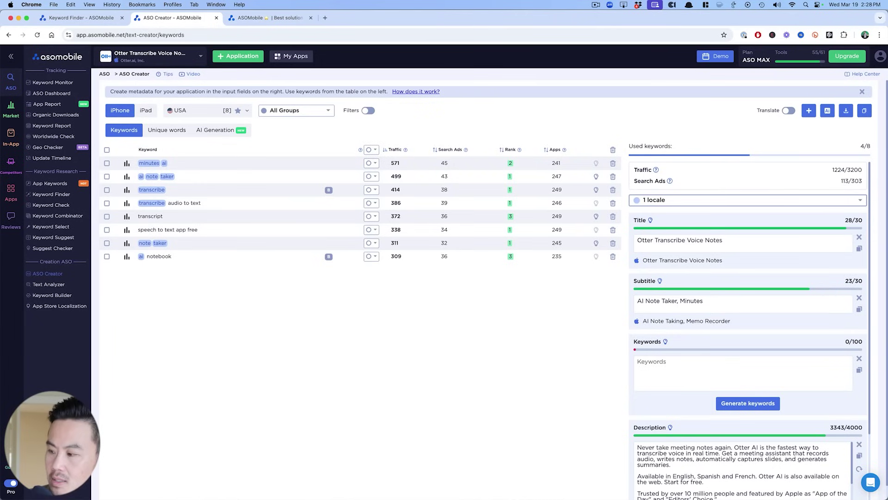
# Rework the subtitle ending so it reads 'AI Note Taker & Record Minutes' (30/30)
pyautogui.click(678, 301)
pyautogui.write('Tra')
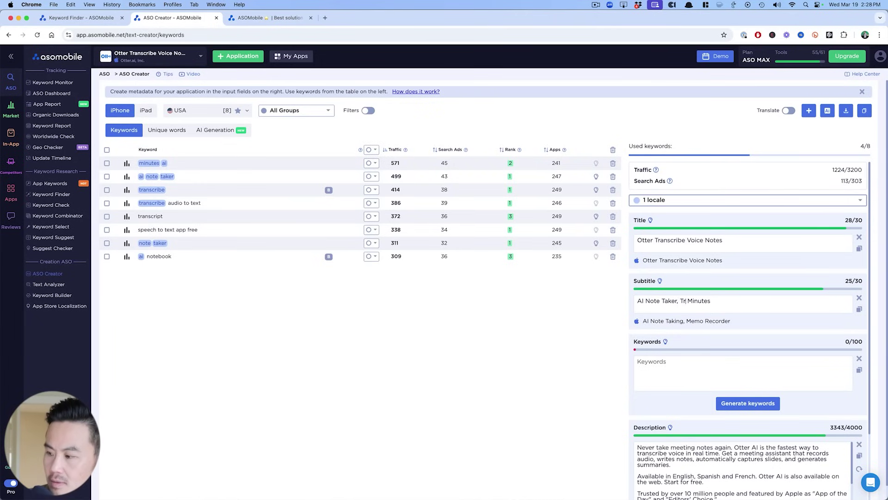
pyautogui.write('nscribe')
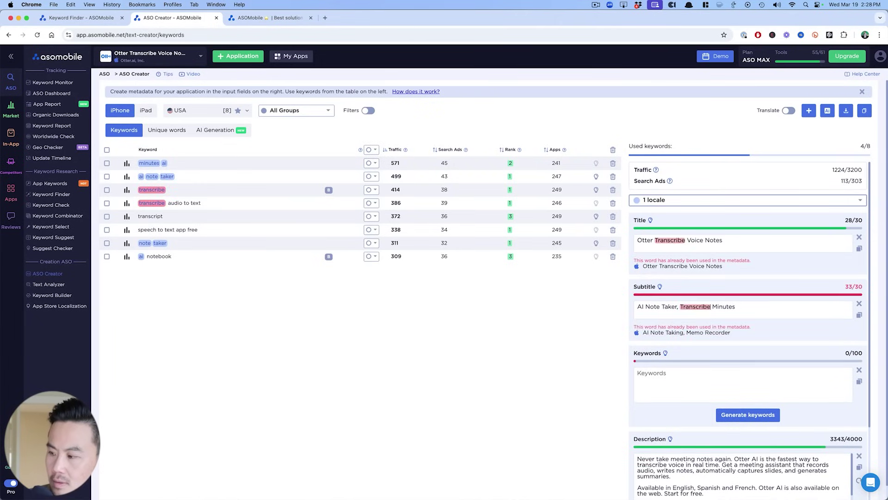
pyautogui.press('BackSpace')
pyautogui.press('BackSpace')
pyautogui.press('BackSpace')
pyautogui.press('BackSpace')
pyautogui.press('BackSpace')
pyautogui.press('BackSpace')
pyautogui.press('BackSpace')
pyautogui.press('BackSpace')
pyautogui.press('BackSpace')
pyautogui.press('BackSpace')
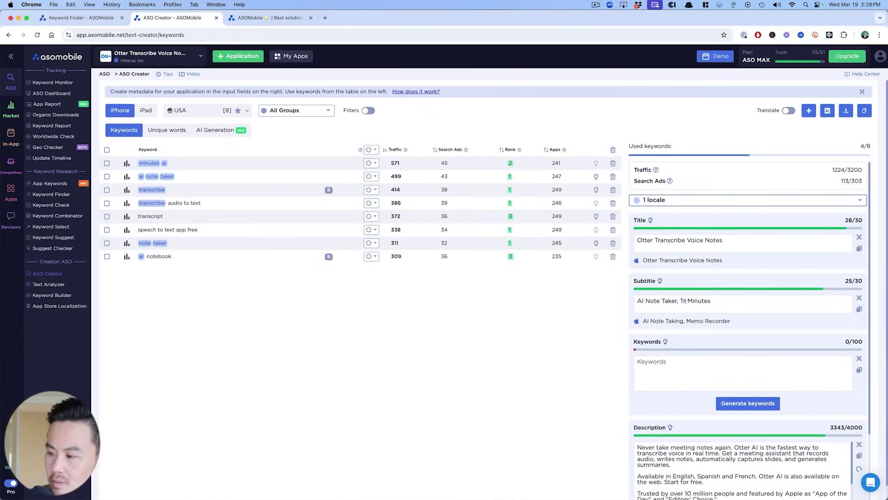
pyautogui.press('BackSpace')
pyautogui.press('BackSpace')
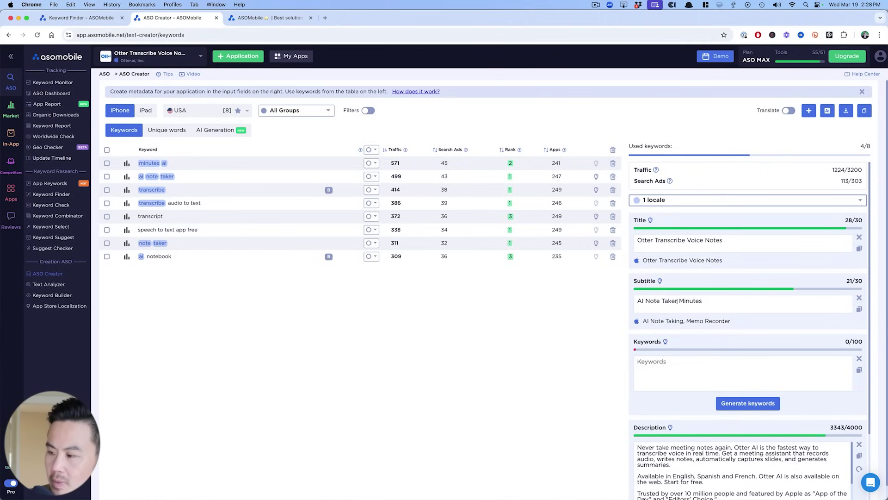
pyautogui.write('|')
pyautogui.write('&')
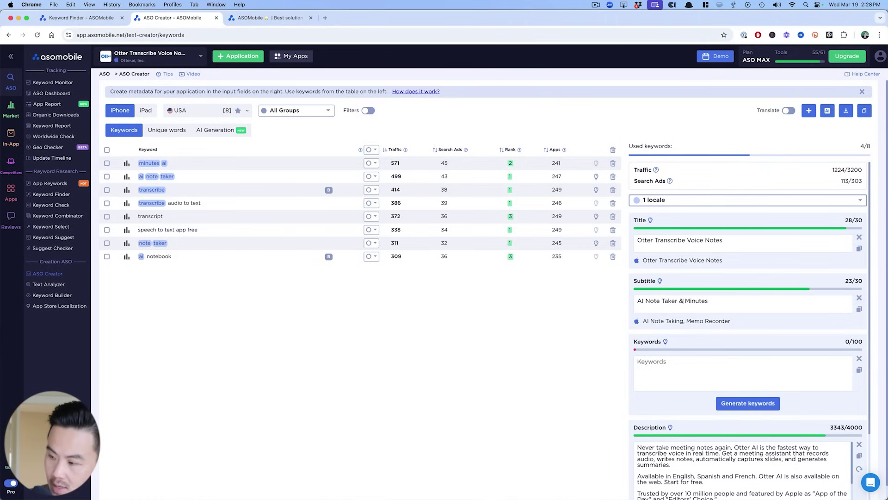
pyautogui.hotkey('alt', 'BackSpace')
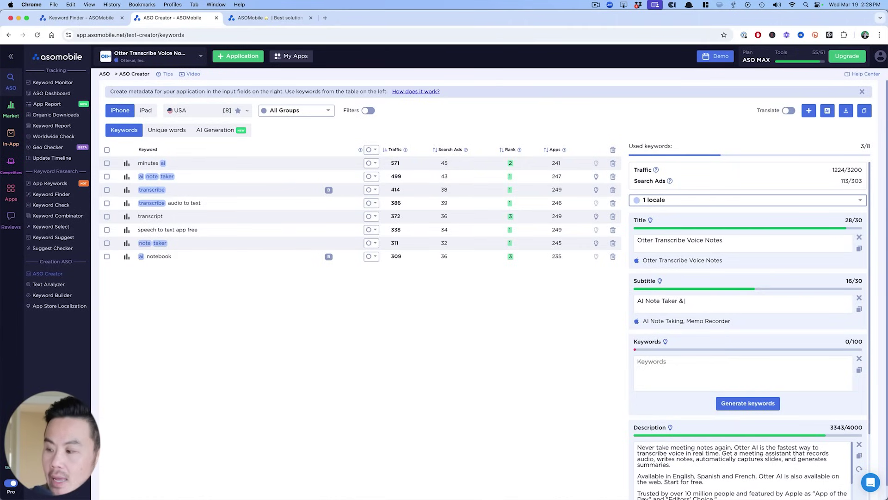
pyautogui.write('Record Minutes')
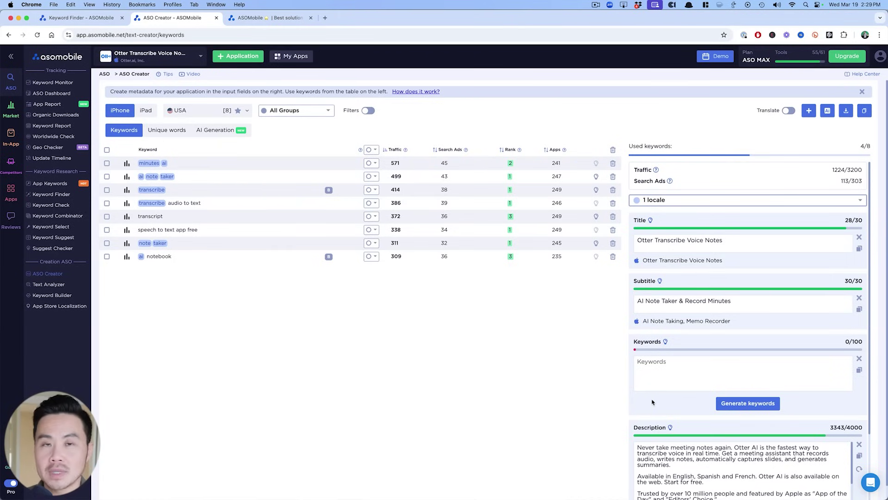
# Enter 'audio,to,text,transcript,speech,app,free,notebook' in the Keywords field, correcting the notebook typo
pyautogui.click(665, 372)
pyautogui.write('a')
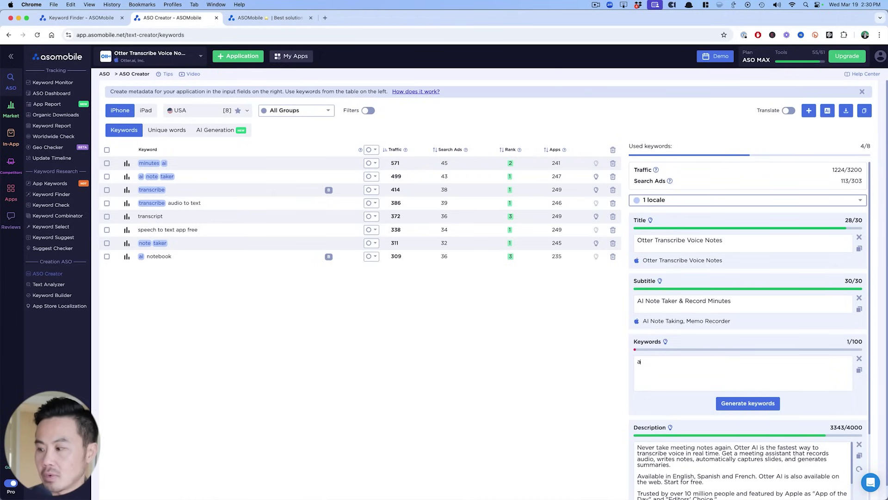
pyautogui.write('udio,to,text,')
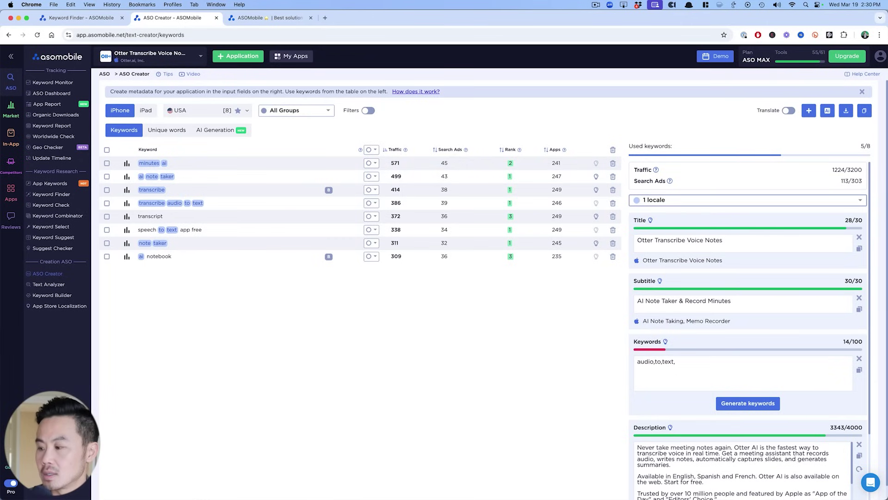
pyautogui.write('aud')
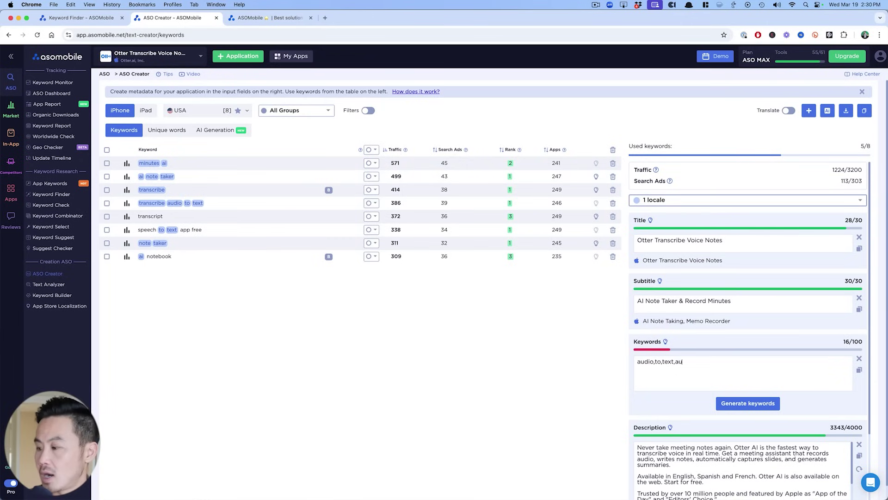
pyautogui.press('BackSpace')
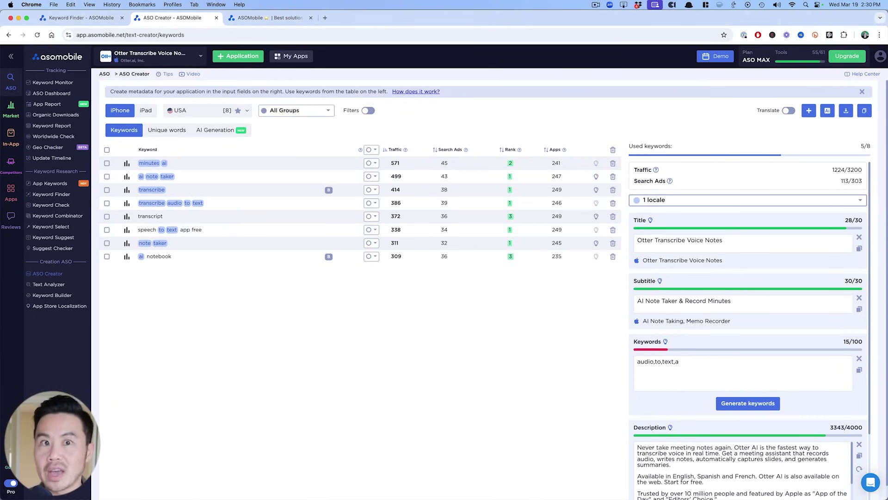
pyautogui.press('BackSpace')
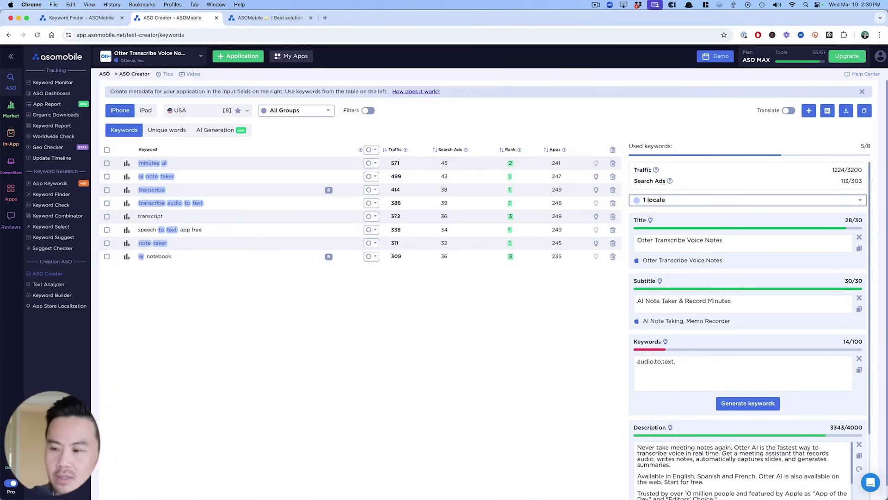
pyautogui.write('transcript,')
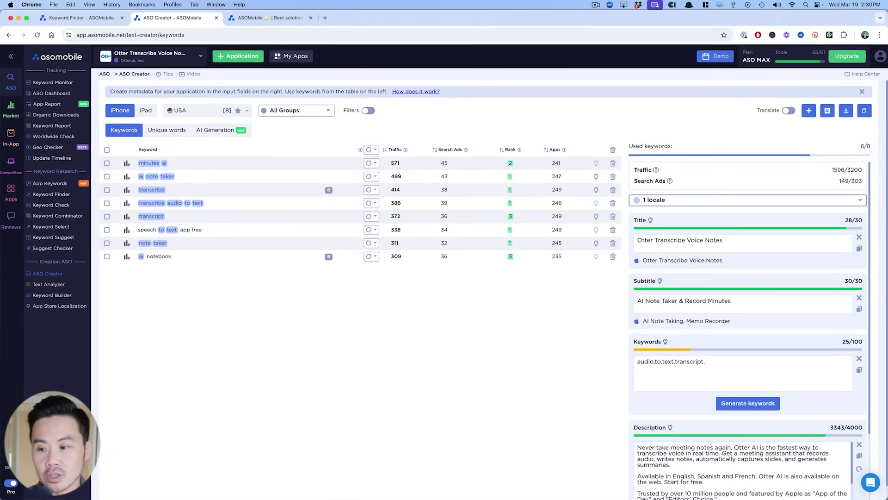
pyautogui.write('spe')
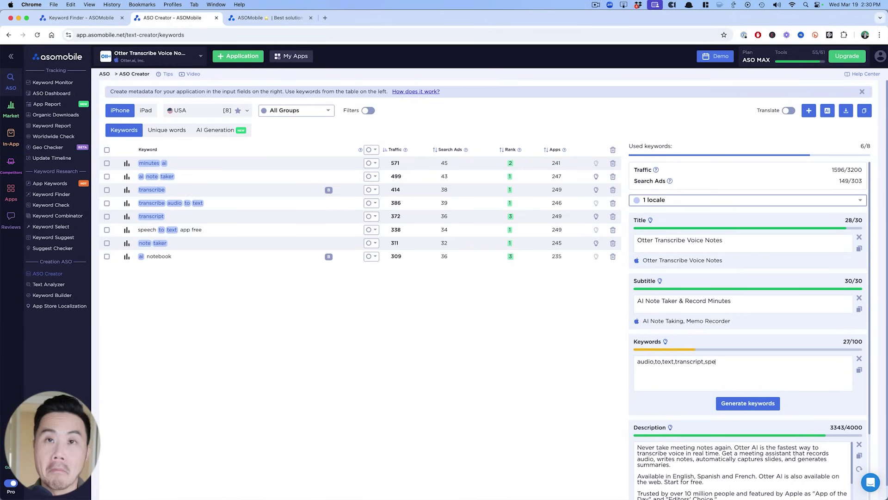
pyautogui.write('ech,')
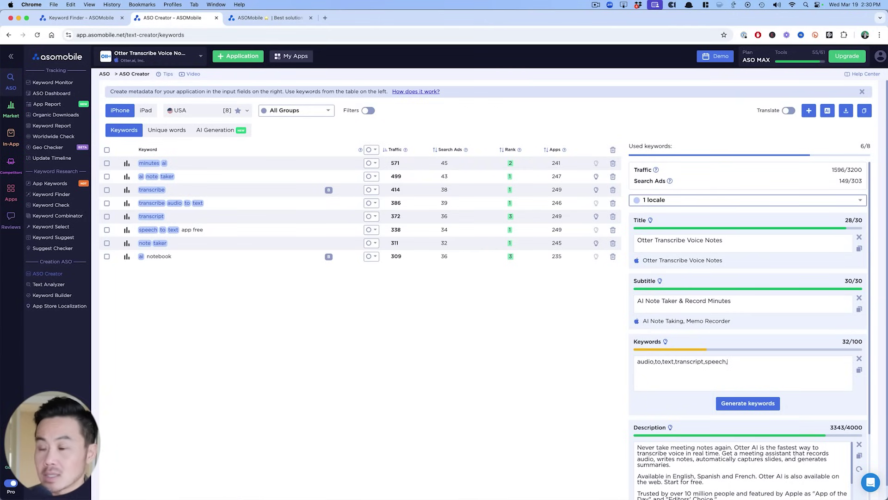
pyautogui.write('app,free,')
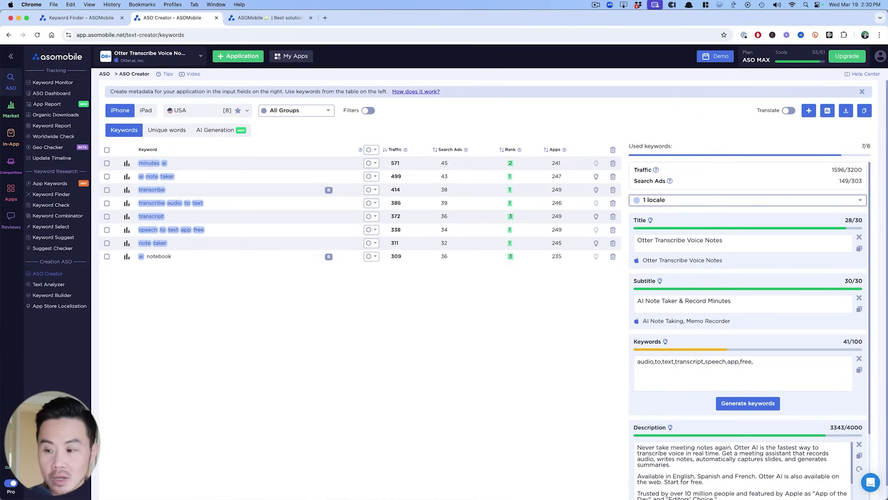
pyautogui.write('notbeook')
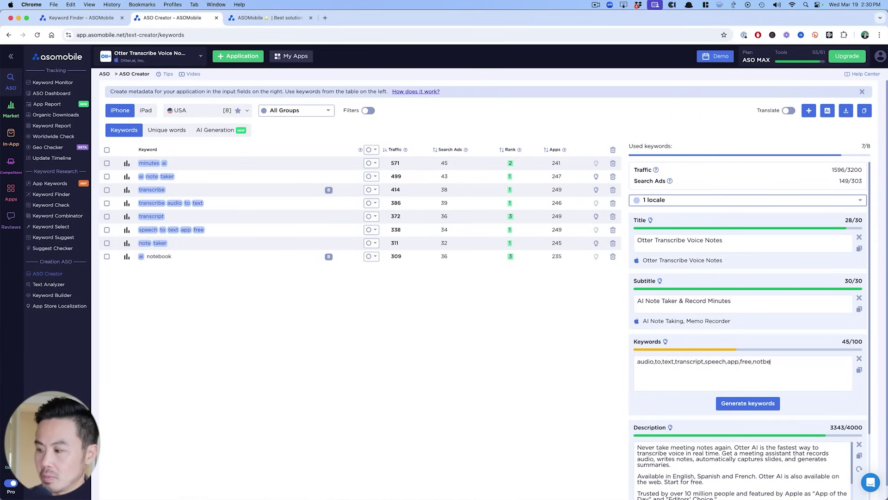
pyautogui.press('BackSpace')
pyautogui.press('BackSpace')
pyautogui.press('BackSpace')
pyautogui.press('BackSpace')
pyautogui.press('BackSpace')
pyautogui.write('ebook')
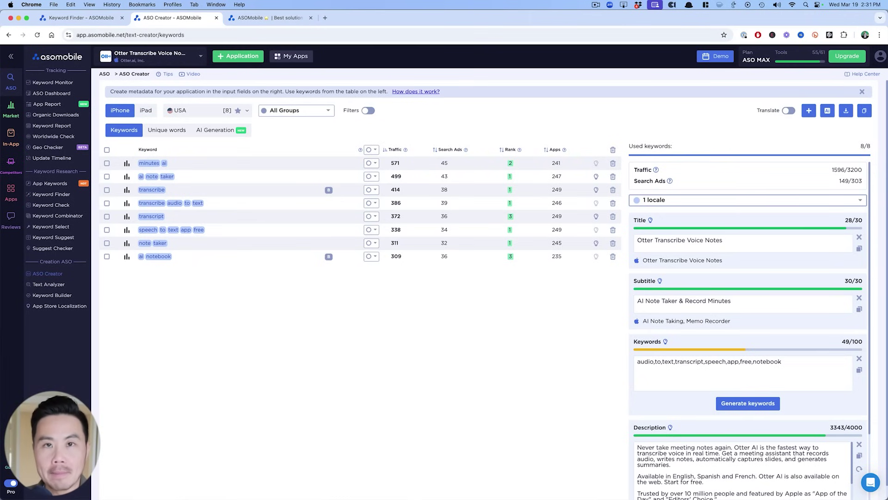
pyautogui.scroll(-3, 748, 323)
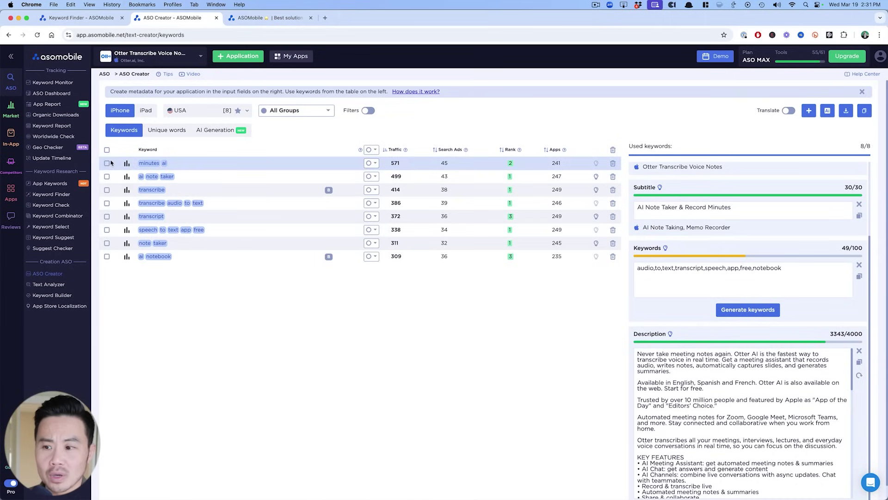
# Open the Otter ASO Dashboard and check the TOP 1 keyword count of 144
pyautogui.click(53, 94)
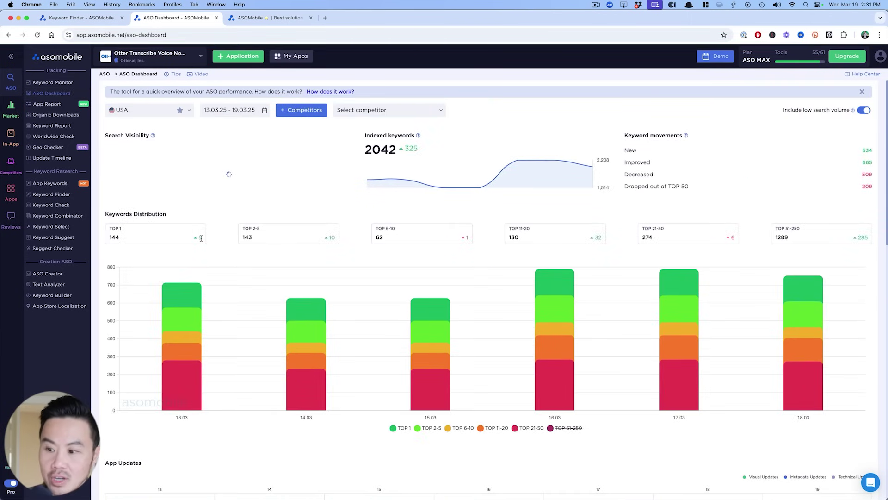
pyautogui.doubleClick(115, 237)
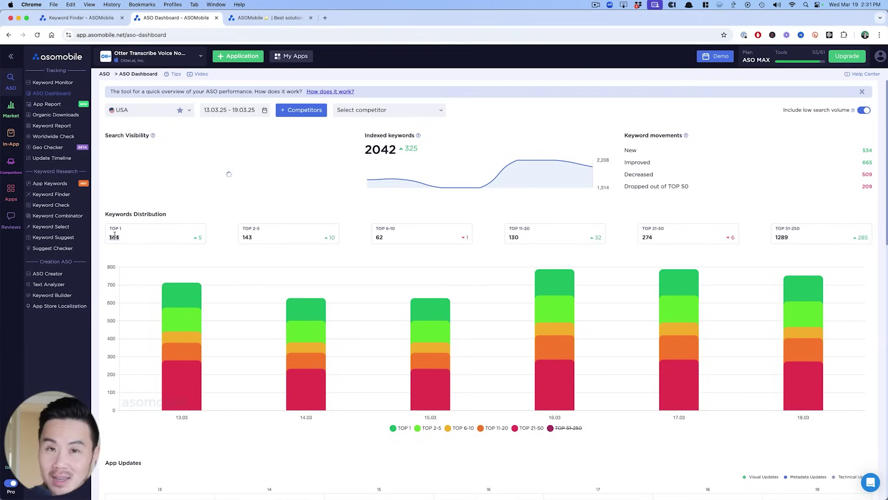
pyautogui.scroll(-3, 237, 338)
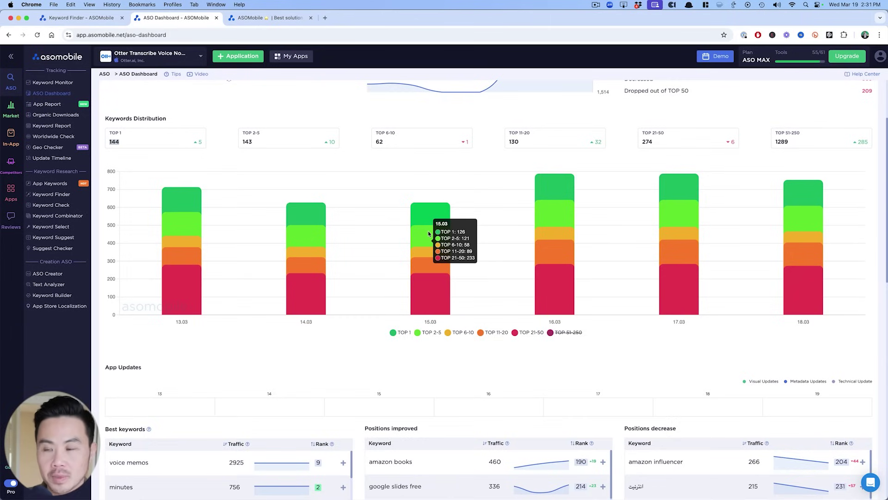
pyautogui.click(230, 159)
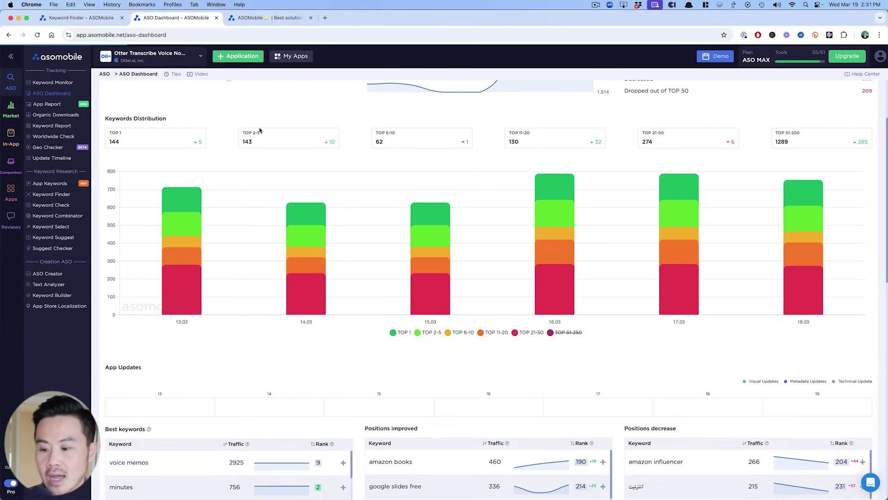
pyautogui.scroll(2, 260, 131)
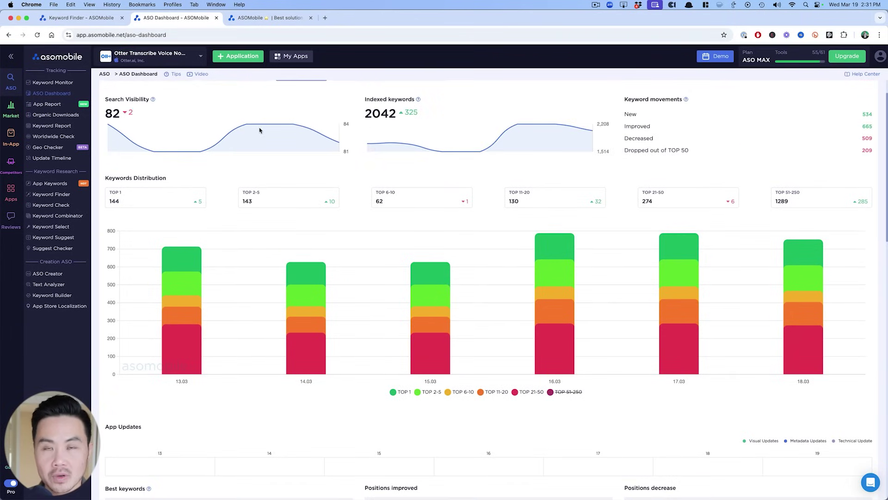
pyautogui.scroll(-10, 259, 131)
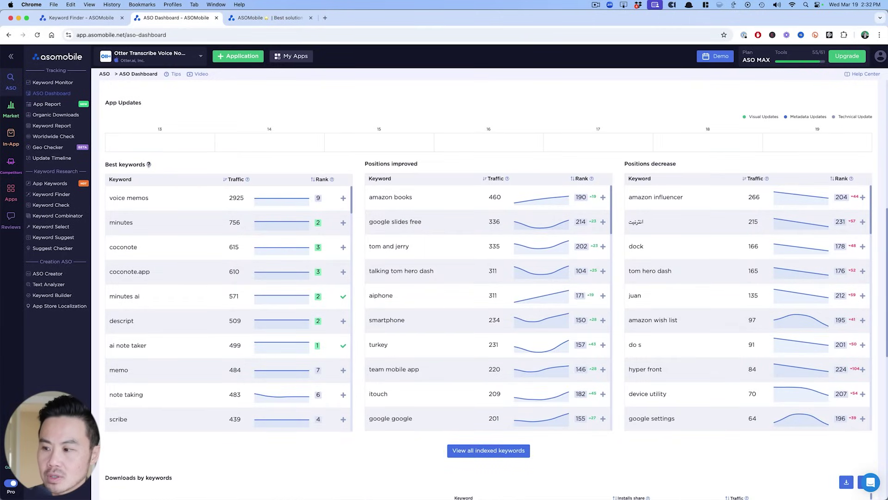
# Browse the Best keywords tables and copy the voice memos keyword
pyautogui.moveTo(148, 165)
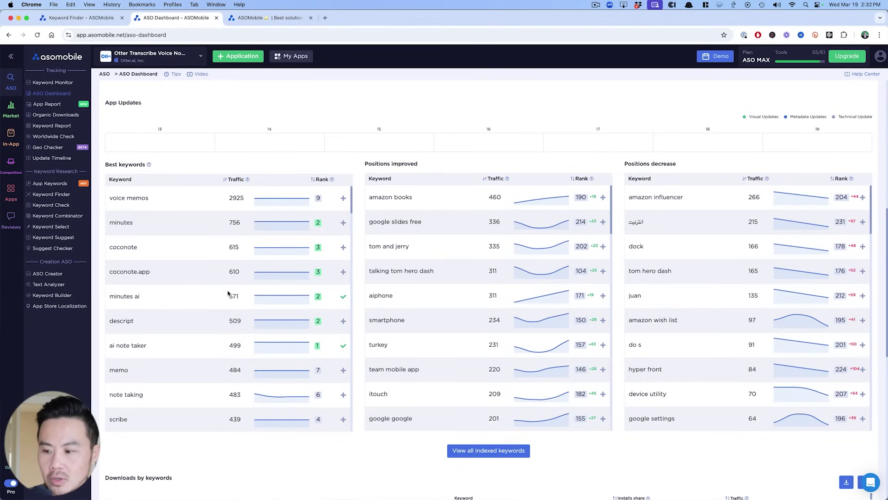
pyautogui.moveTo(304, 351)
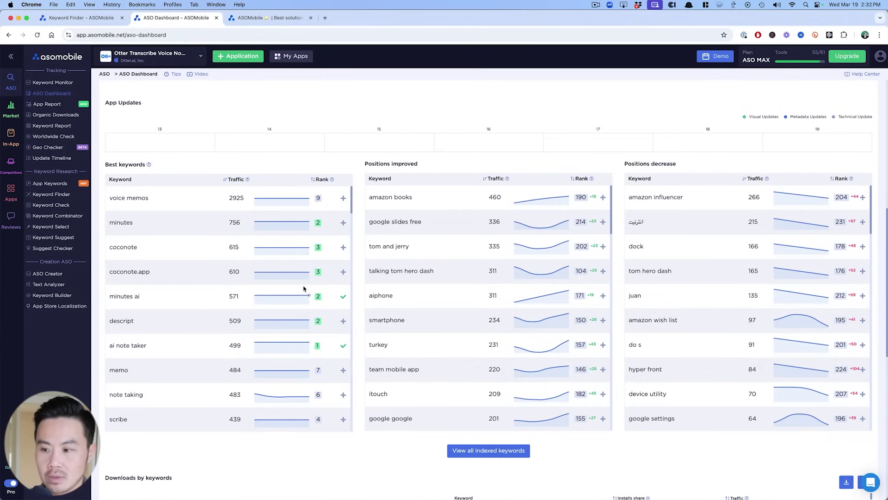
pyautogui.moveTo(143, 199); pyautogui.dragTo(179, 223)
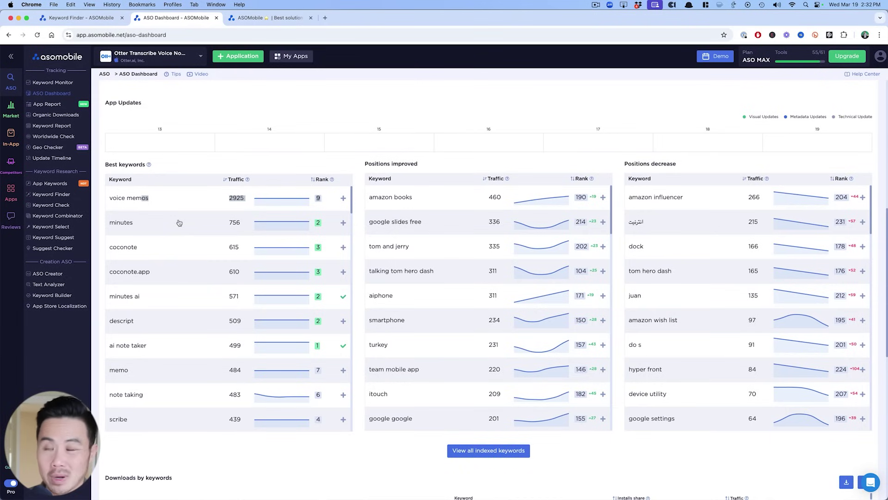
pyautogui.click(179, 223)
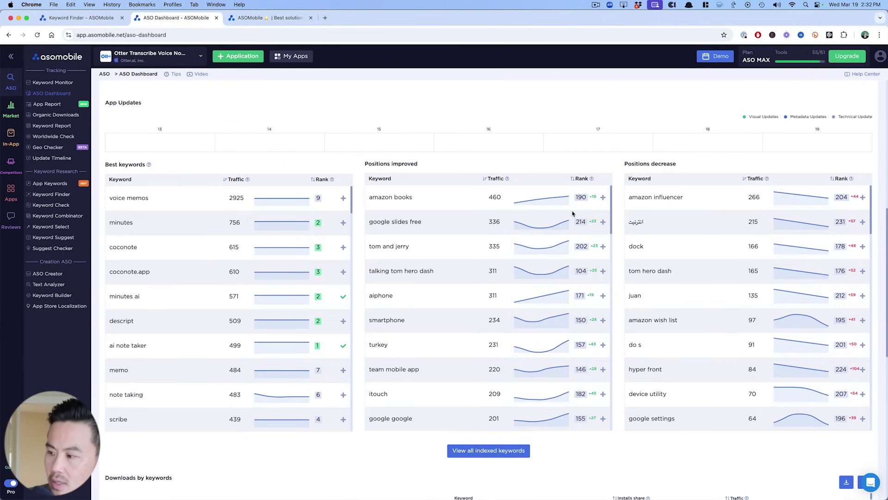
pyautogui.scroll(3, 572, 214)
pyautogui.scroll(10, 572, 213)
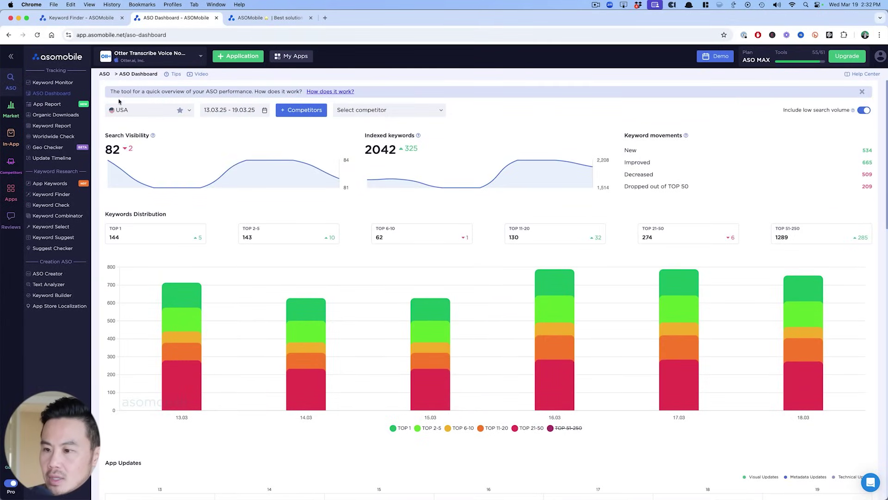
# Visit Keyword Monitor, then highlight the Free plan's Keyword Monitoring feature on the pricing page
pyautogui.click(69, 85)
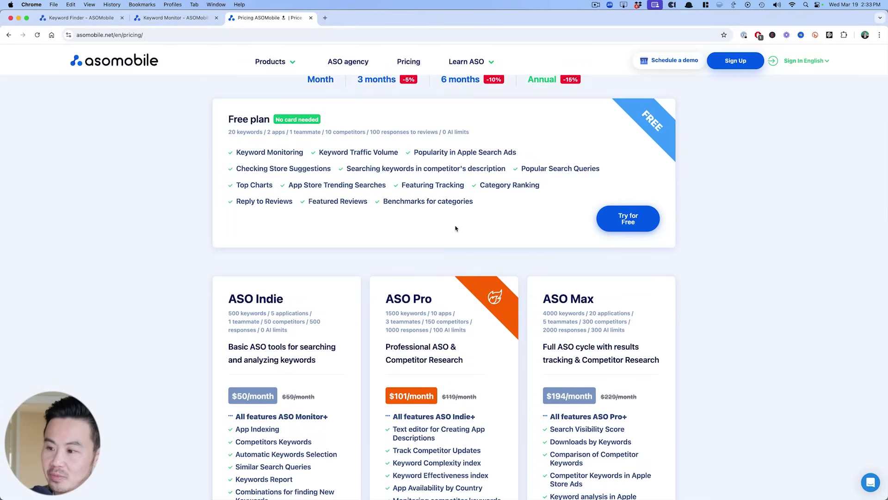
pyautogui.moveTo(297, 151); pyautogui.dragTo(399, 156)
# Clear the pricing highlight and return to the Keyword Monitor list
pyautogui.click(399, 156)
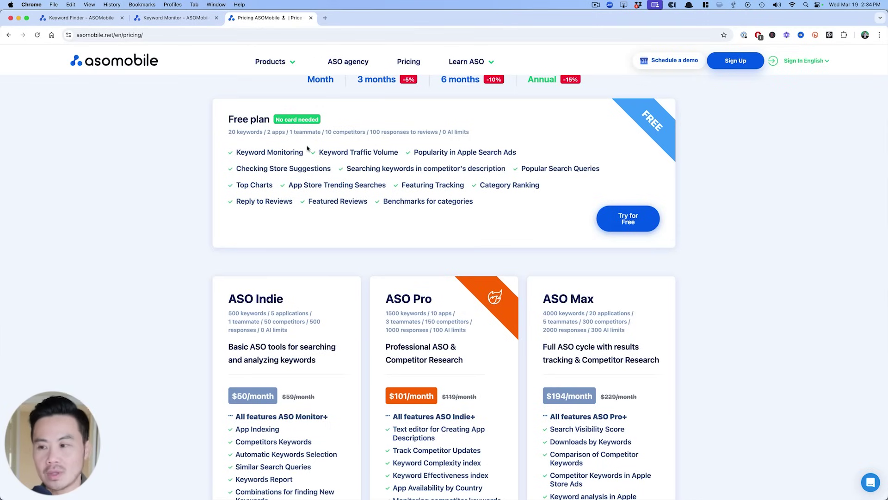
pyautogui.click(175, 18)
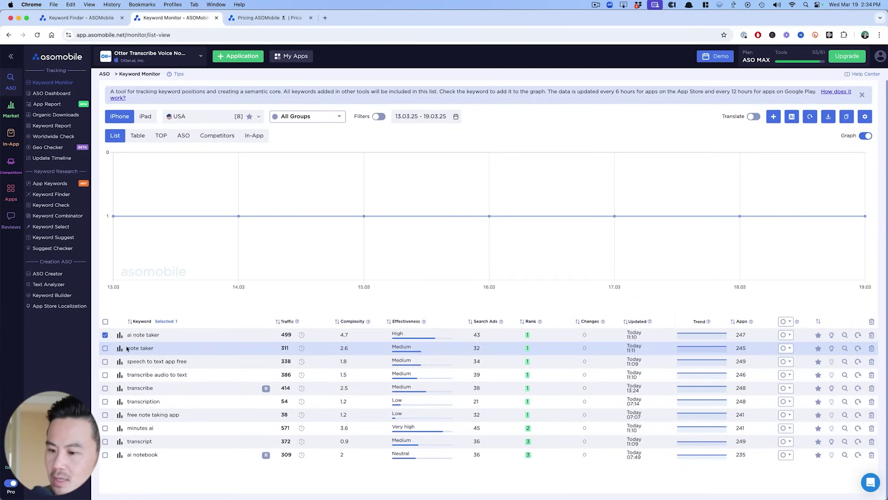
# Run a Keyword Check on 'ai note taker' from its Keyword Monitor row
pyautogui.click(846, 336)
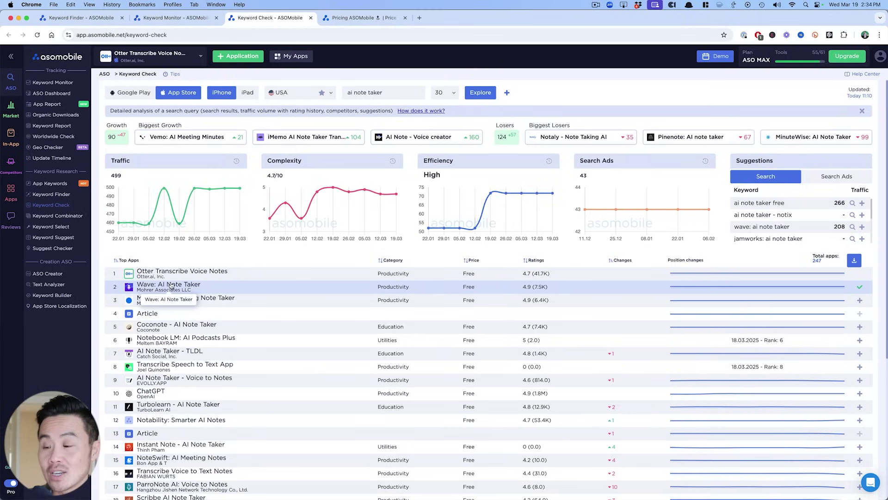
# Mark Wave's 7.5K rating, then view the yearly prices of $600, $1212 and $2328
pyautogui.doubleClick(543, 286)
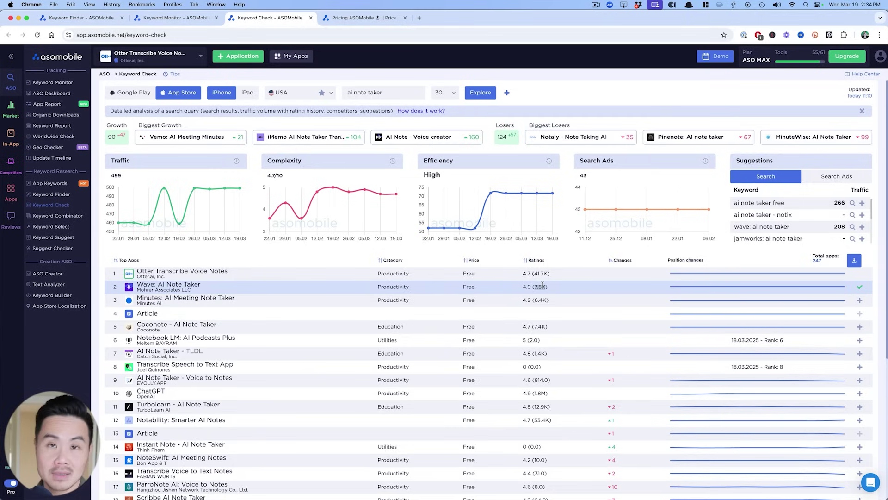
pyautogui.click(348, 21)
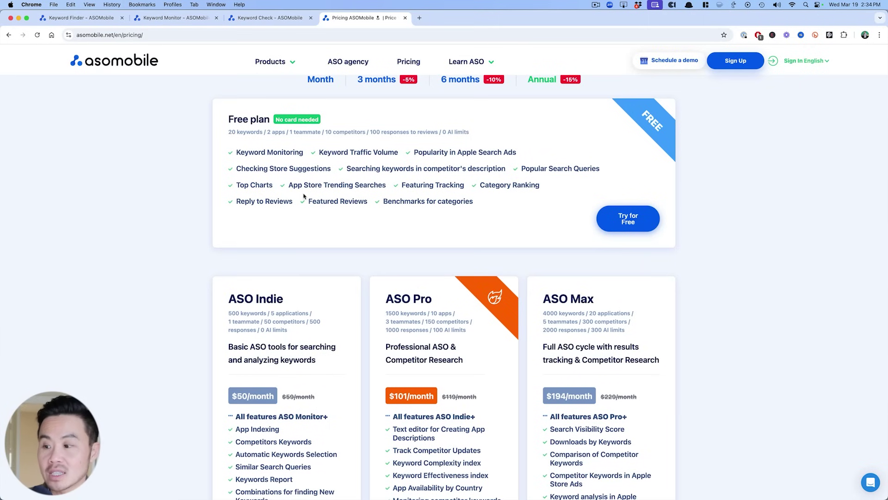
pyautogui.click(262, 16)
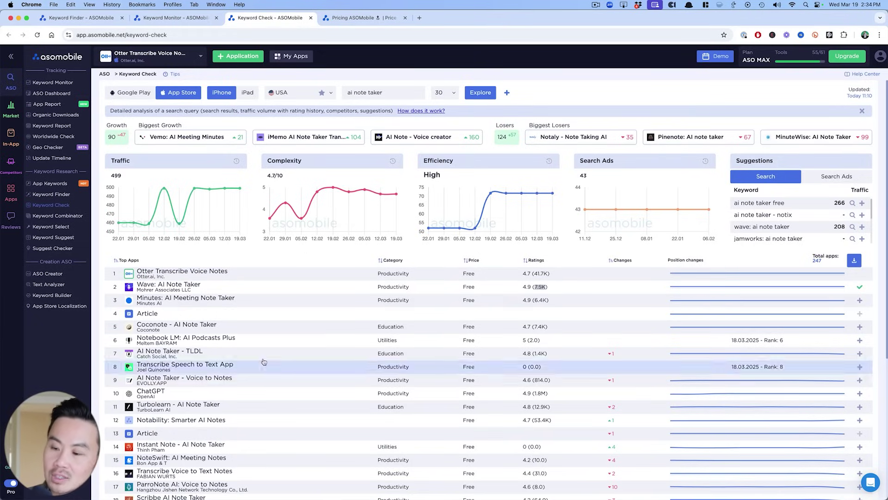
pyautogui.click(337, 19)
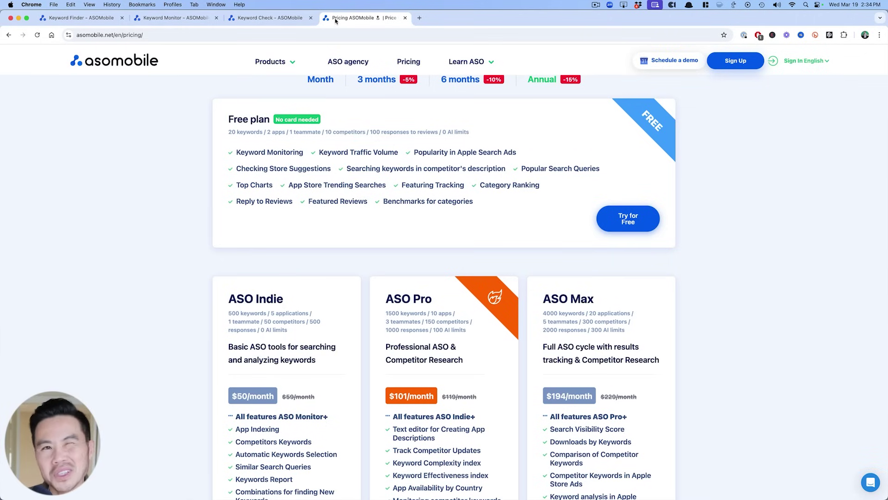
pyautogui.scroll(-5, 332, 244)
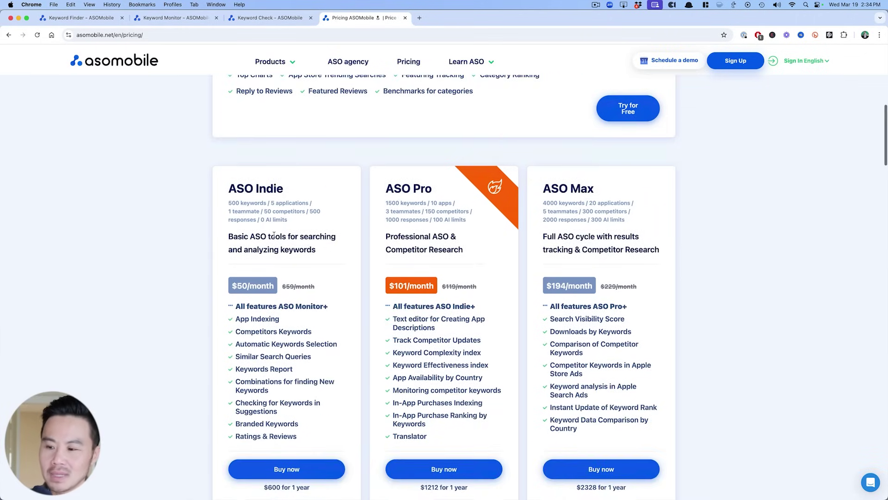